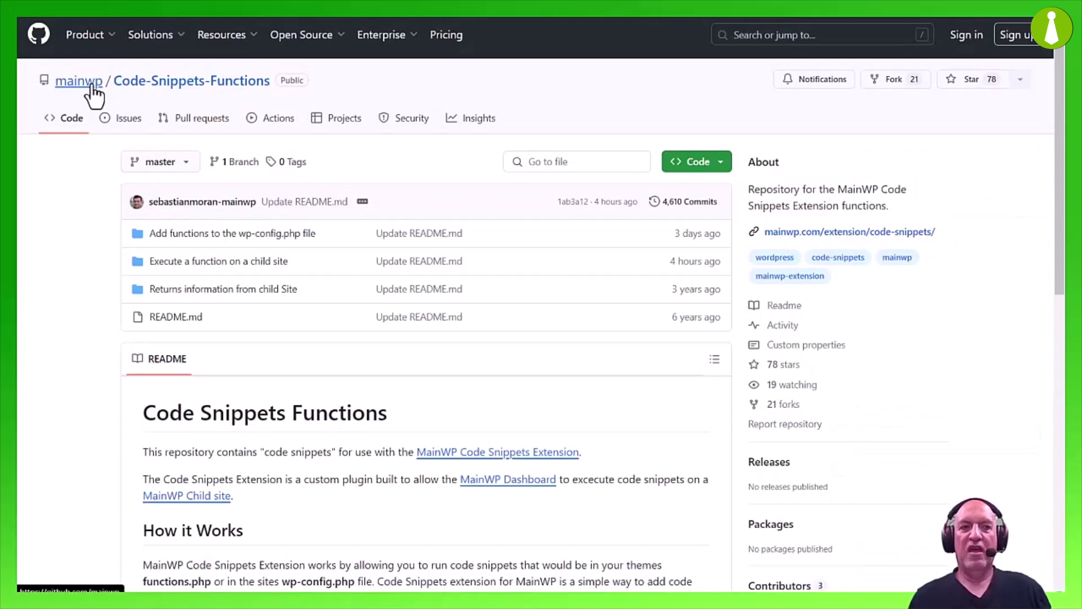
Select all child sites for the Remove Admin Bar snippet, then save and execute it on them.
{"action": "mouse_move", "coordinate": [93, 96]}
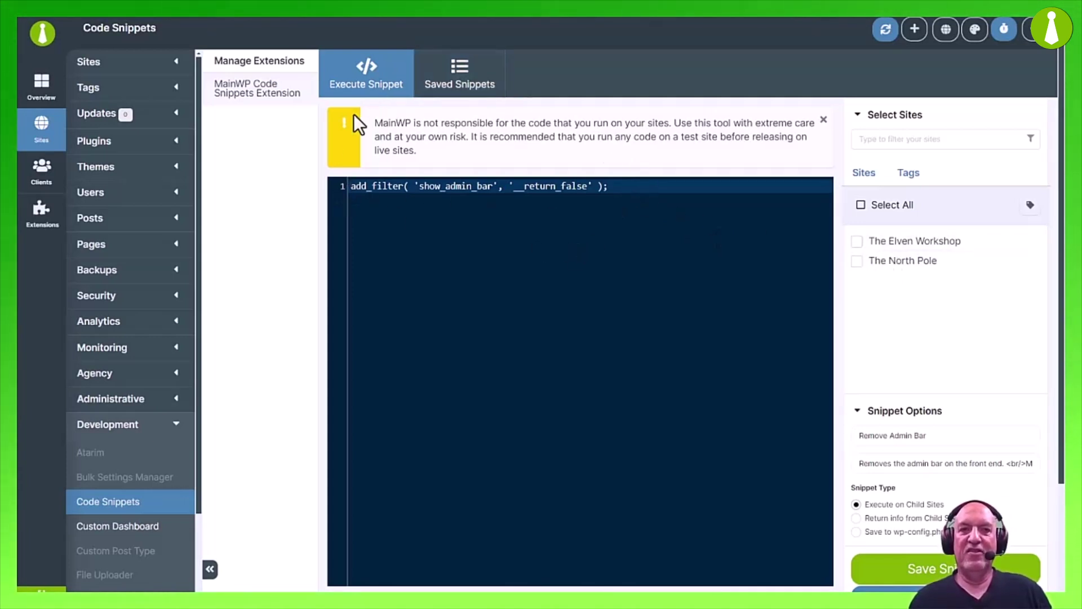
{"action": "left_click", "coordinate": [860, 204]}
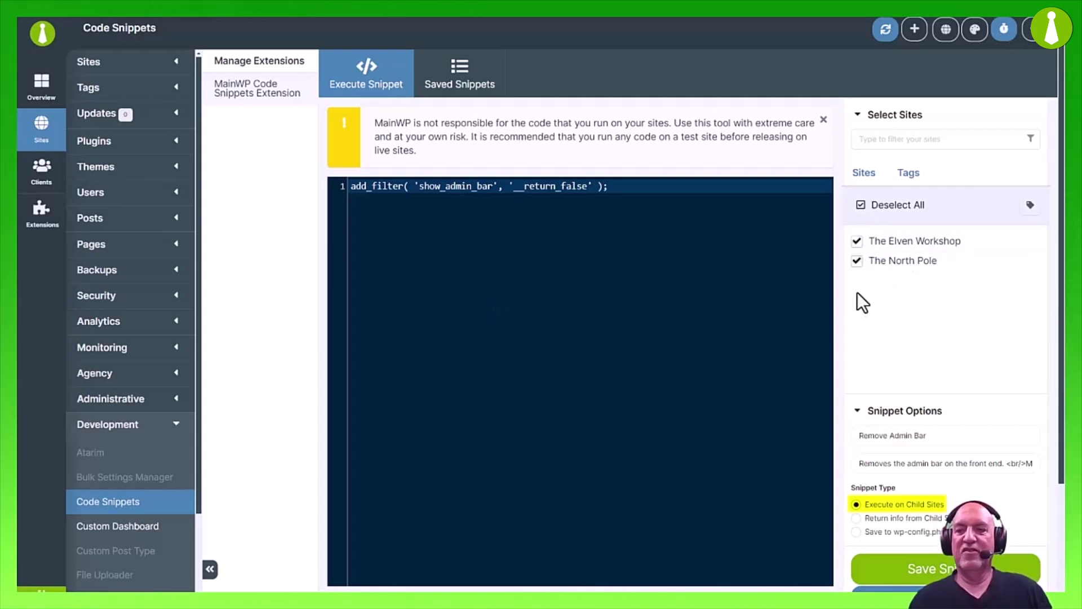
{"action": "scroll", "coordinate": [877, 346], "scroll_direction": "down", "scroll_amount": 1}
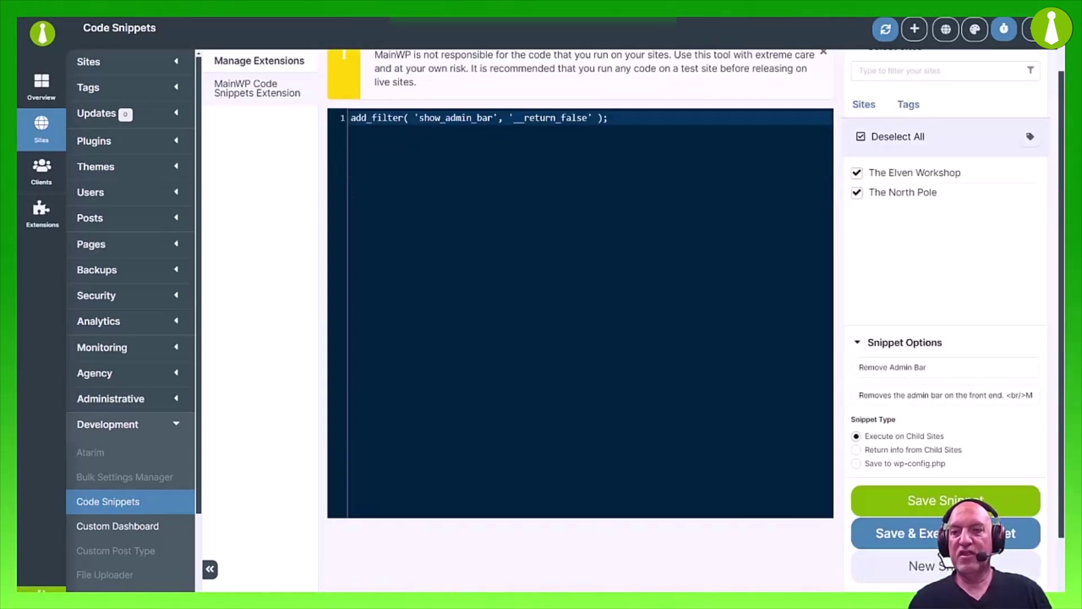
{"action": "left_click", "coordinate": [925, 533]}
{"action": "left_click", "coordinate": [597, 80]}
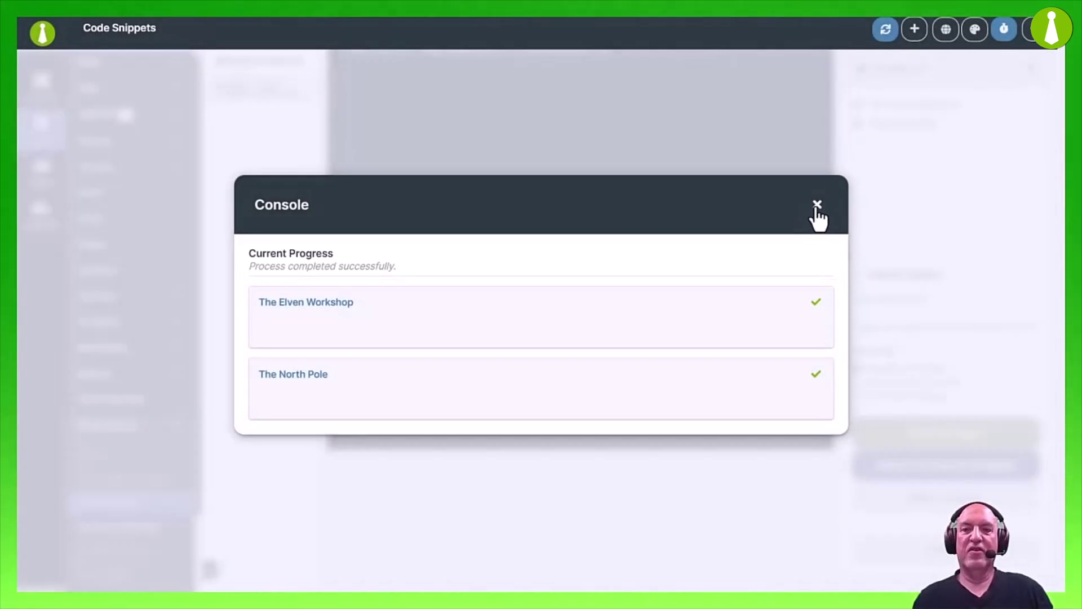
{"action": "left_click", "coordinate": [817, 205]}
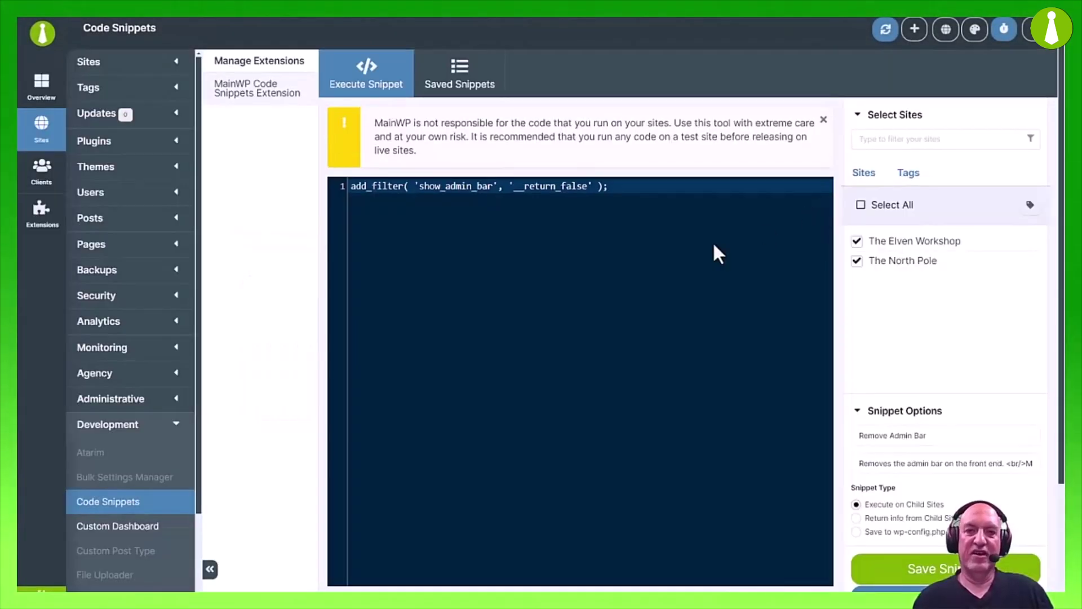
Log in to The Elven Workshop from the managed sites list and view its front end to check the admin bar.
{"action": "left_click", "coordinate": [95, 64]}
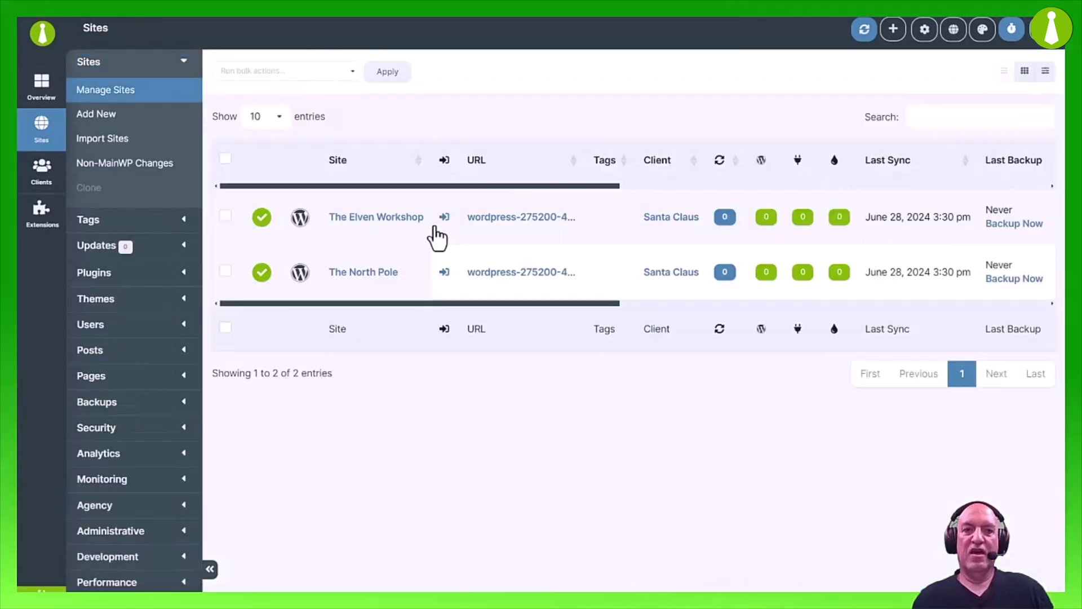
{"action": "left_click", "coordinate": [441, 218]}
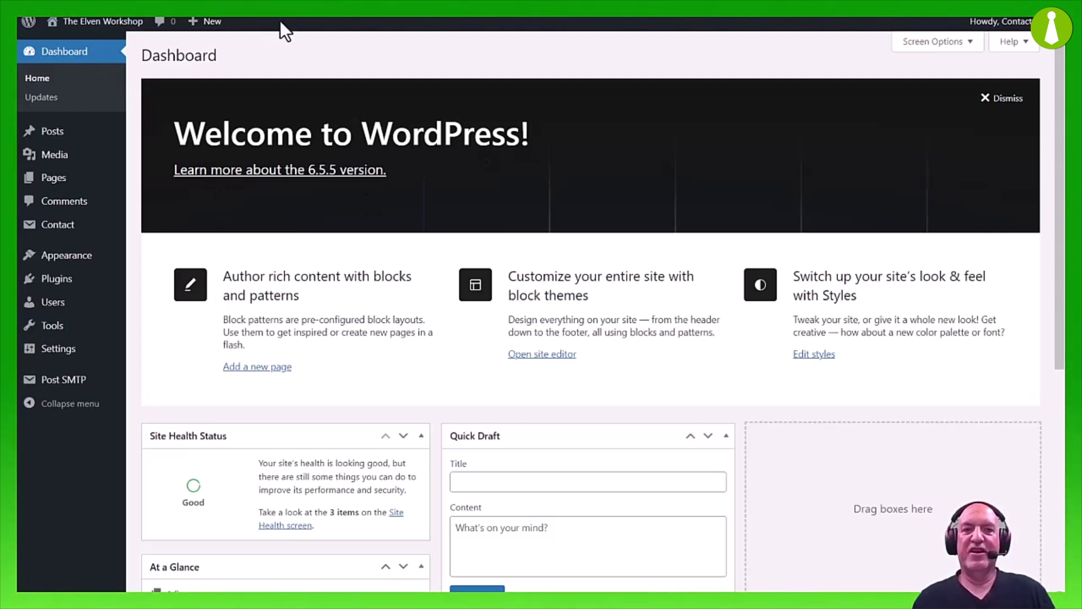
{"action": "left_click", "coordinate": [991, 105]}
{"action": "mouse_move", "coordinate": [113, 28]}
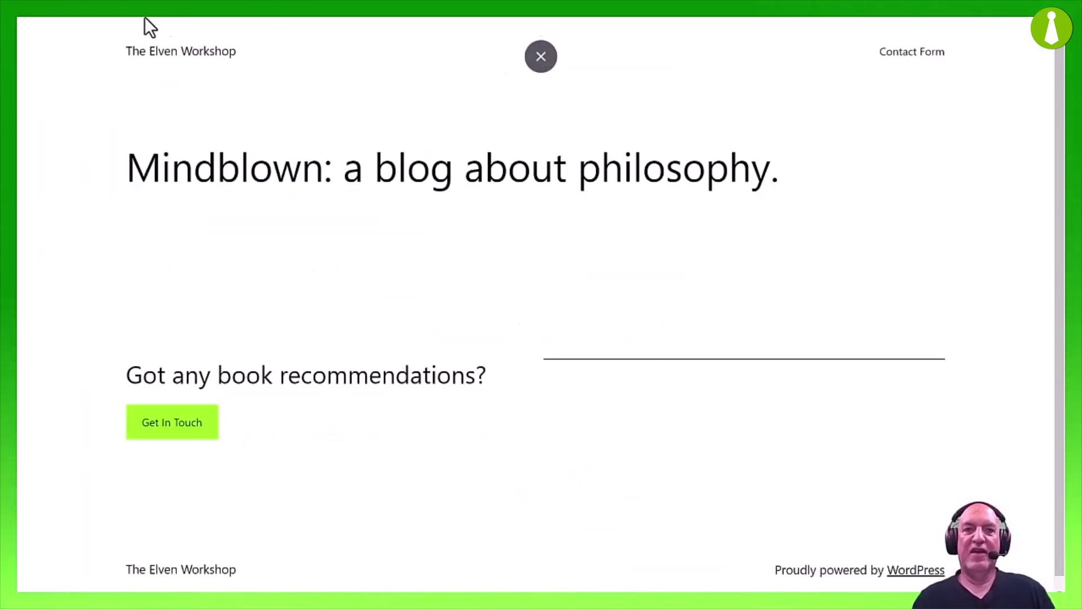
{"action": "left_click", "coordinate": [544, 53]}
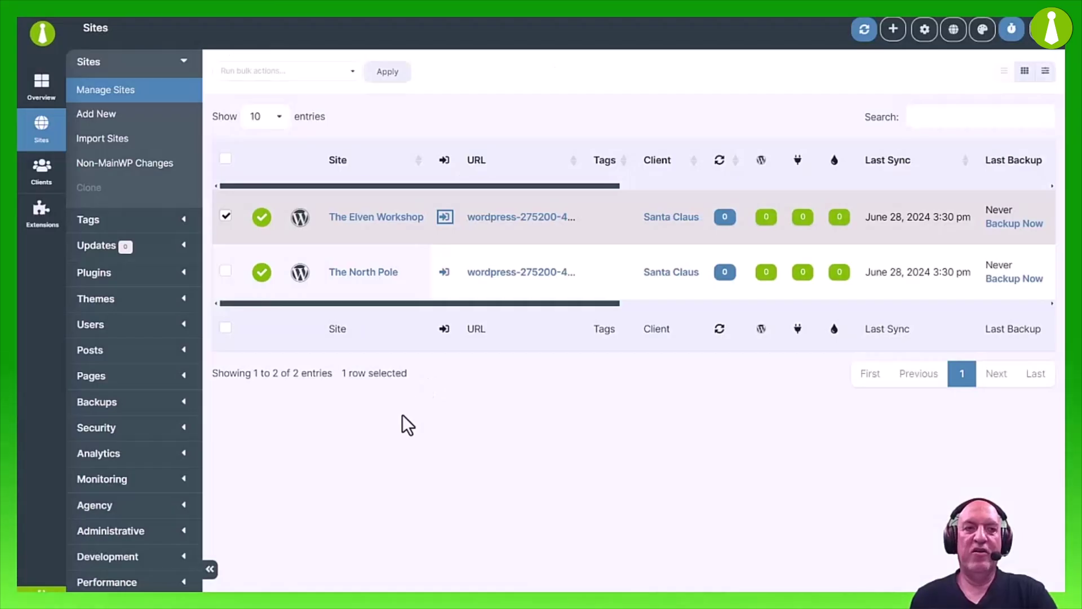
Deselect The Elven Workshop and The North Pole for the Remove Admin Bar snippet, then save and execute it to remove it from them.
{"action": "left_click", "coordinate": [33, 240]}
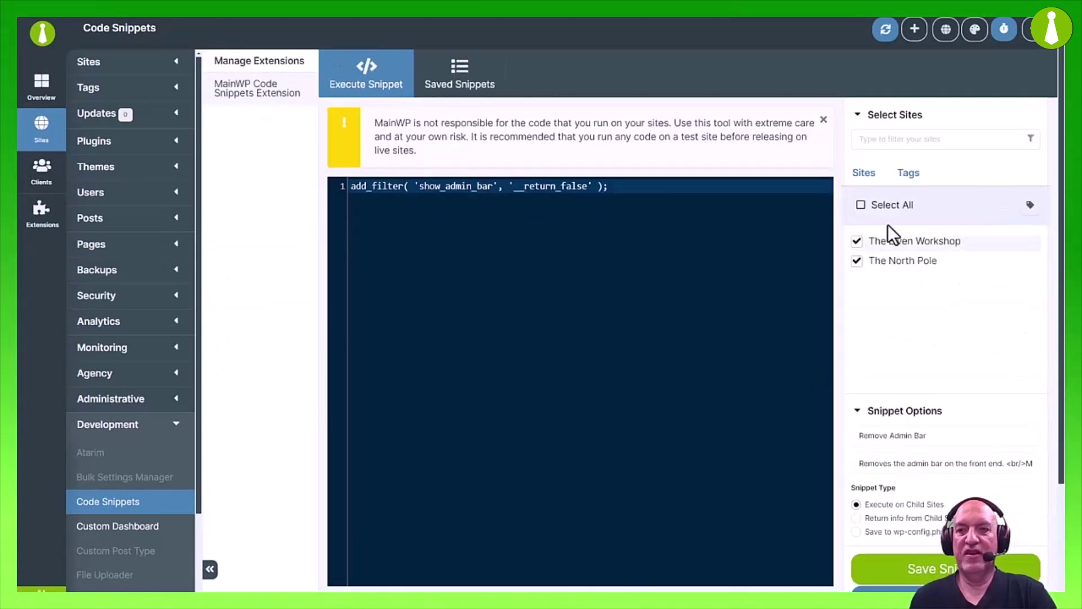
{"action": "left_click", "coordinate": [857, 241]}
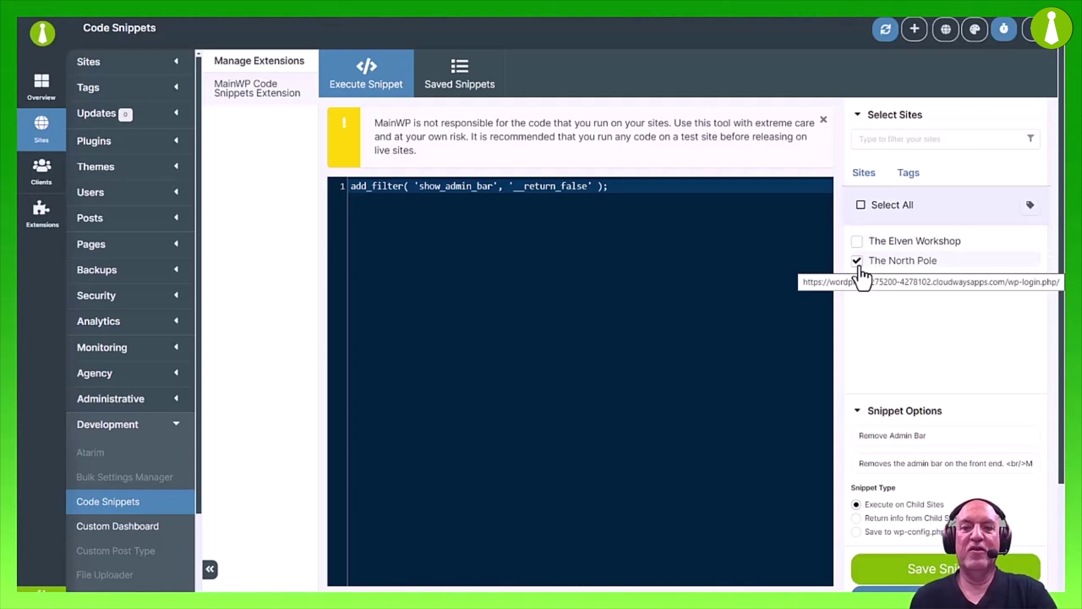
{"action": "left_click", "coordinate": [858, 265]}
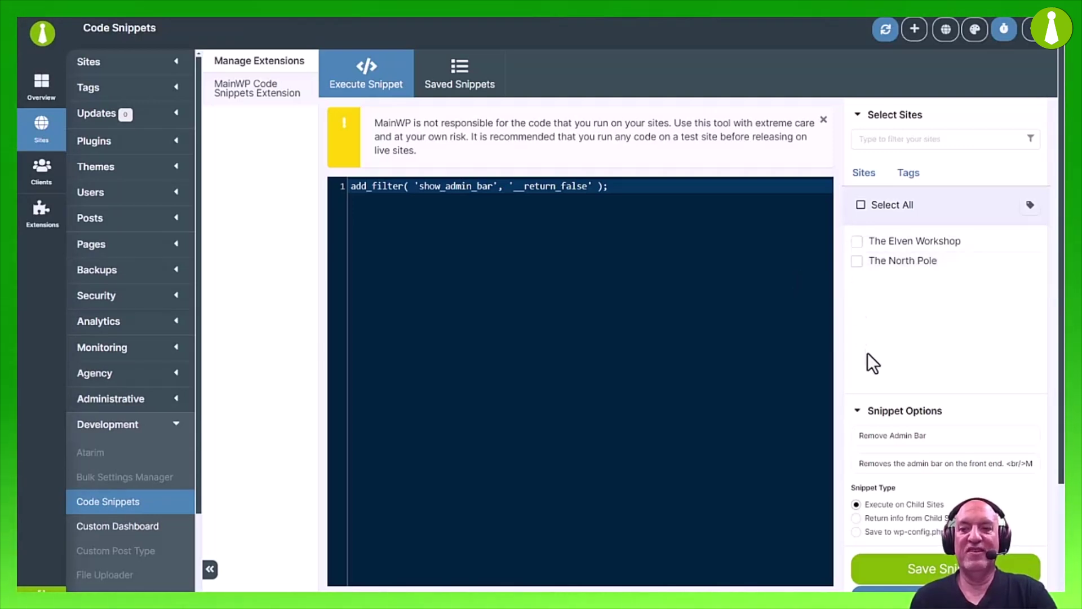
{"action": "scroll", "coordinate": [934, 566], "scroll_direction": "down", "scroll_amount": 1}
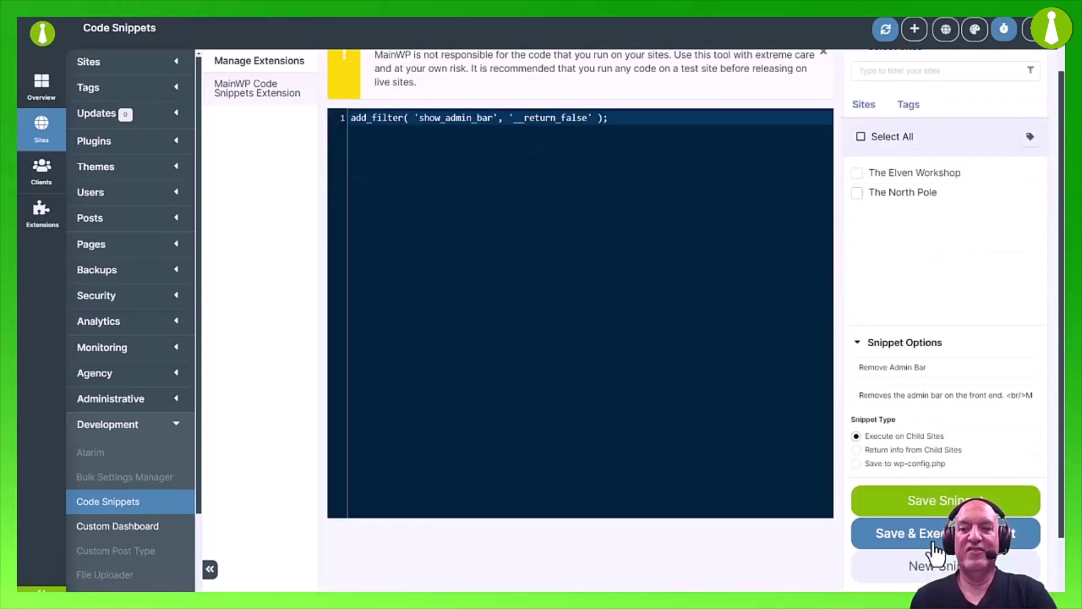
{"action": "left_click", "coordinate": [933, 544]}
{"action": "left_click", "coordinate": [599, 81]}
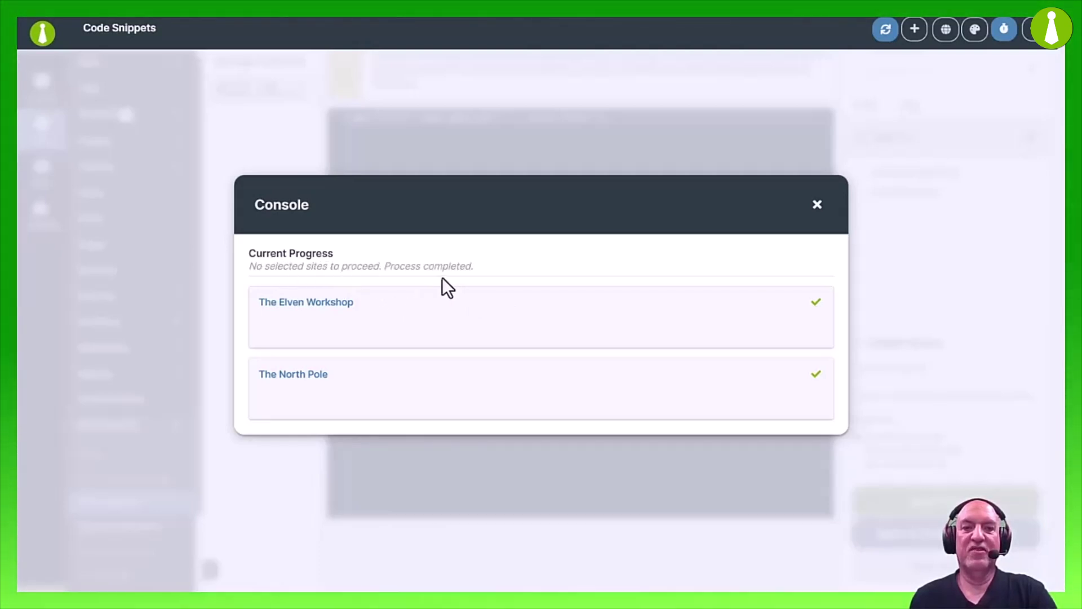
{"action": "left_click", "coordinate": [818, 206]}
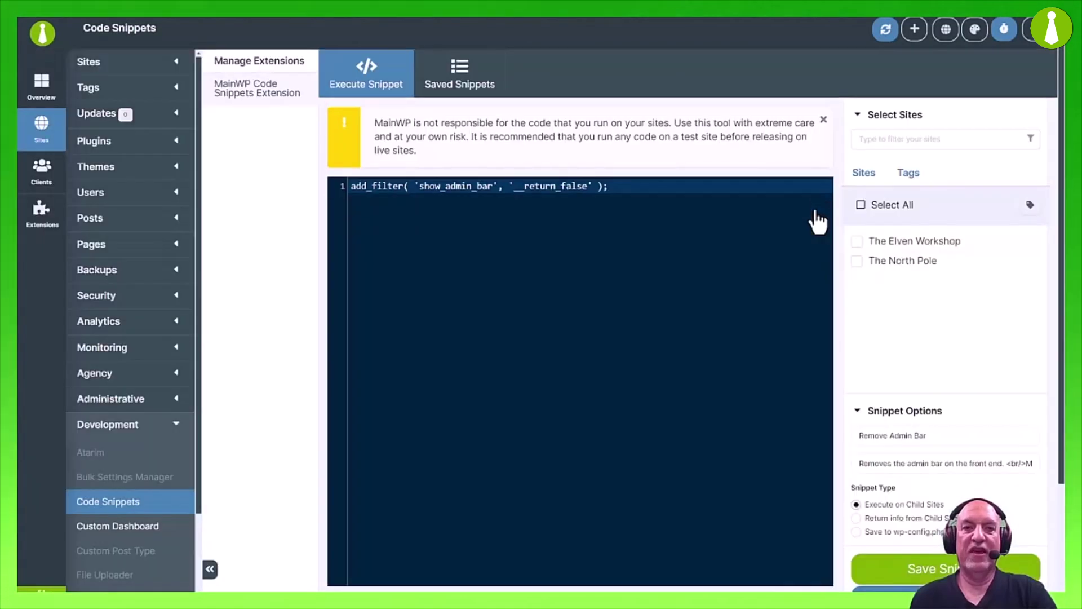
Open The Elven Workshop's WordPress admin from the managed sites list to recheck the site.
{"action": "left_click", "coordinate": [97, 63]}
{"action": "left_click", "coordinate": [445, 217]}
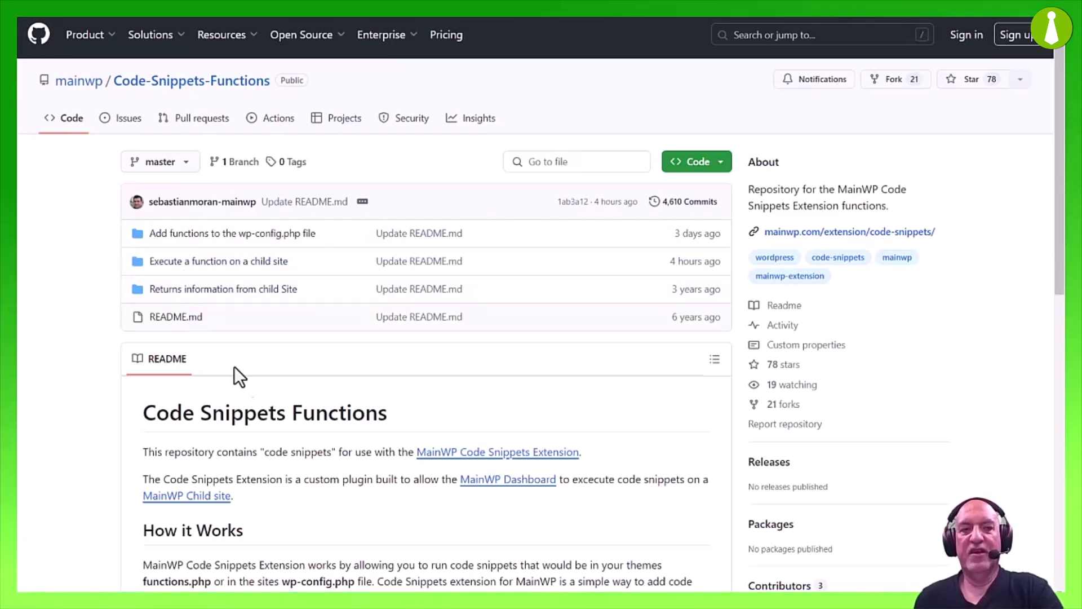
In the Code-Snippets-Functions repository on GitHub, examine the snippet files in the "Add functions to the wp-config.php file" folder.
{"action": "left_click", "coordinate": [203, 243]}
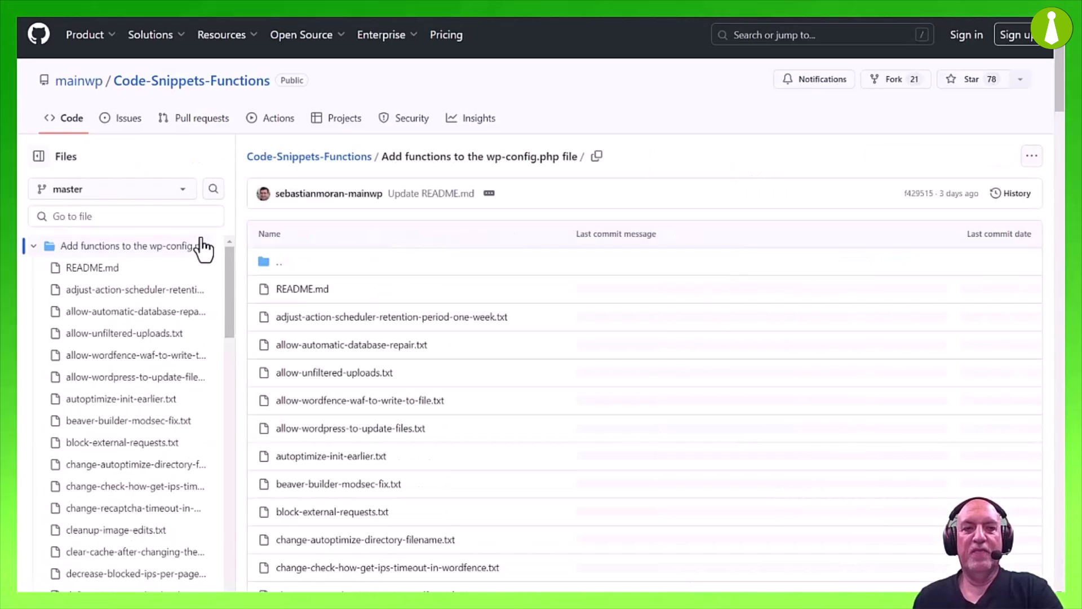
{"action": "scroll", "coordinate": [323, 305], "scroll_direction": "down", "scroll_amount": 5}
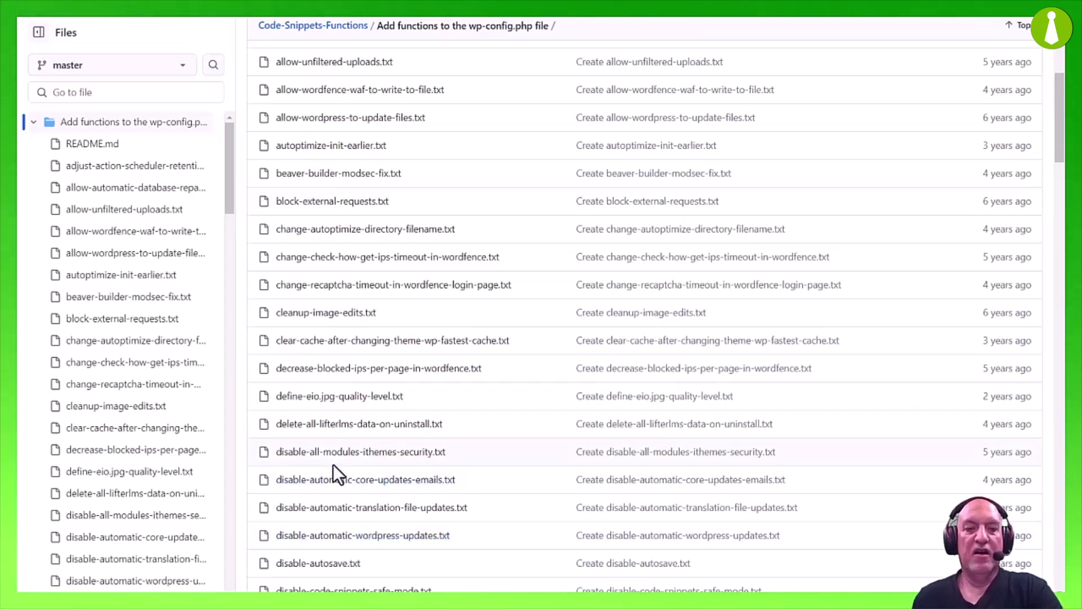
{"action": "scroll", "coordinate": [333, 465], "scroll_direction": "up", "scroll_amount": 6}
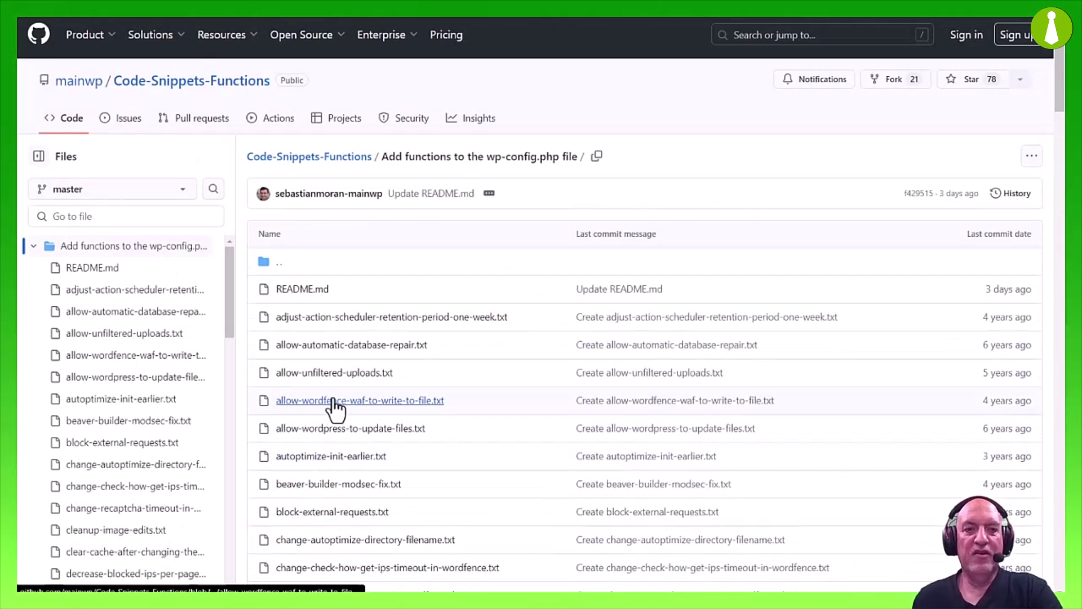
{"action": "scroll", "coordinate": [337, 407], "scroll_direction": "down", "scroll_amount": 20}
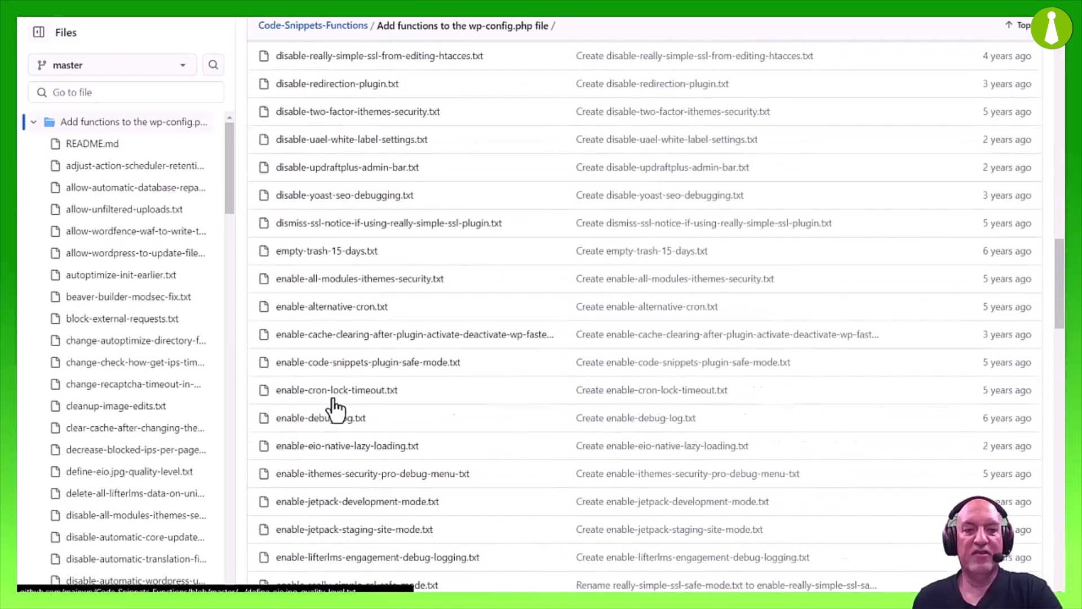
{"action": "scroll", "coordinate": [335, 406], "scroll_direction": "down", "scroll_amount": 20}
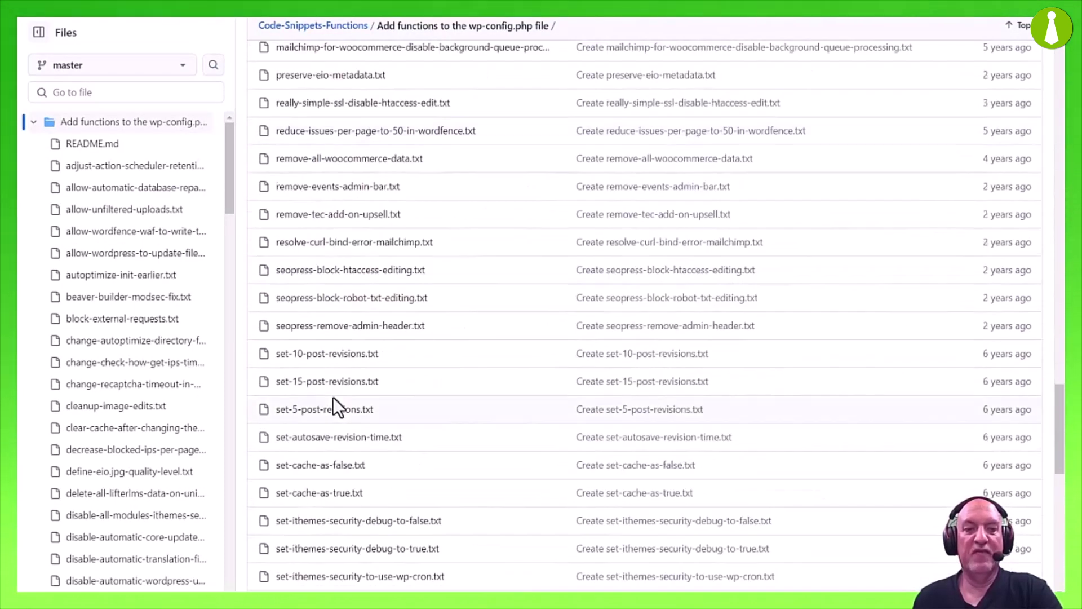
{"action": "scroll", "coordinate": [333, 406], "scroll_direction": "down", "scroll_amount": 10}
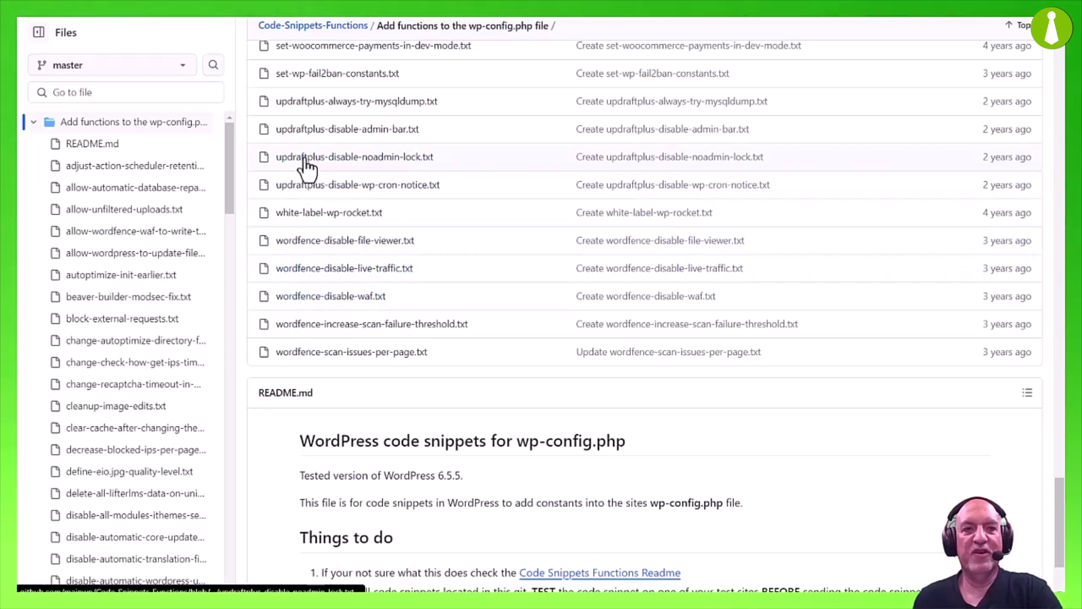
{"action": "scroll", "coordinate": [311, 189], "scroll_direction": "up", "scroll_amount": 2}
{"action": "scroll", "coordinate": [314, 169], "scroll_direction": "up", "scroll_amount": 20}
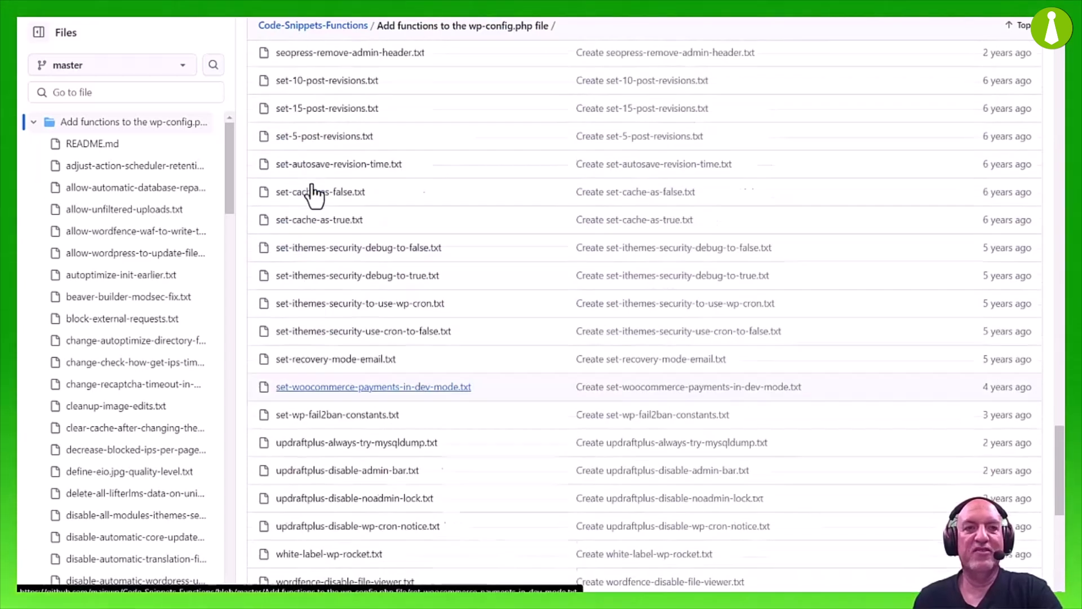
{"action": "scroll", "coordinate": [316, 137], "scroll_direction": "up", "scroll_amount": 10}
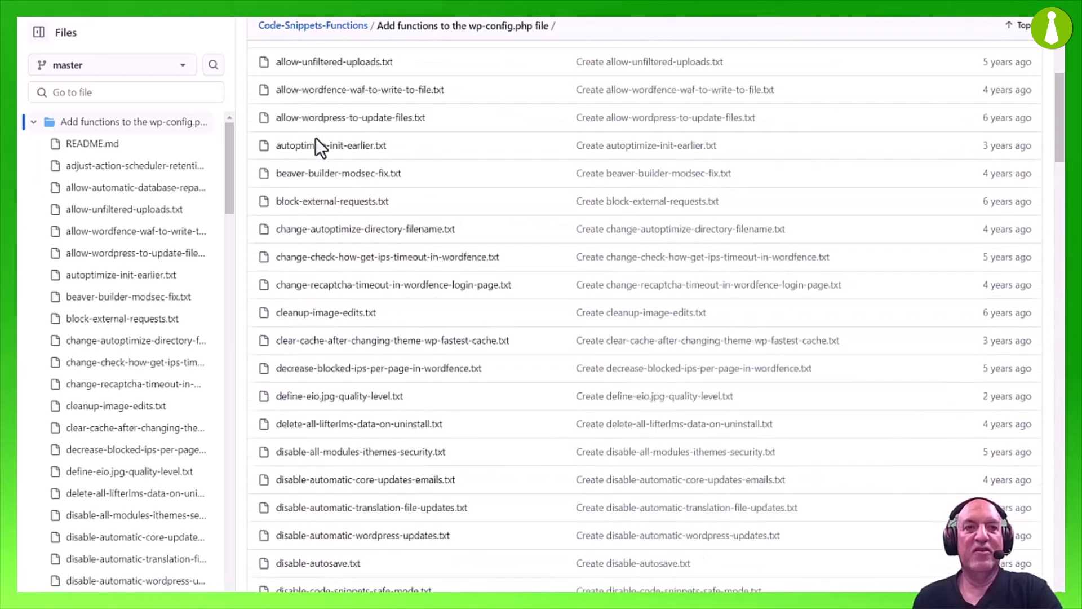
Return to the repository root and look through the plugin and theme folders in "Execute a function on a child site".
{"action": "key", "text": "alt+Left"}
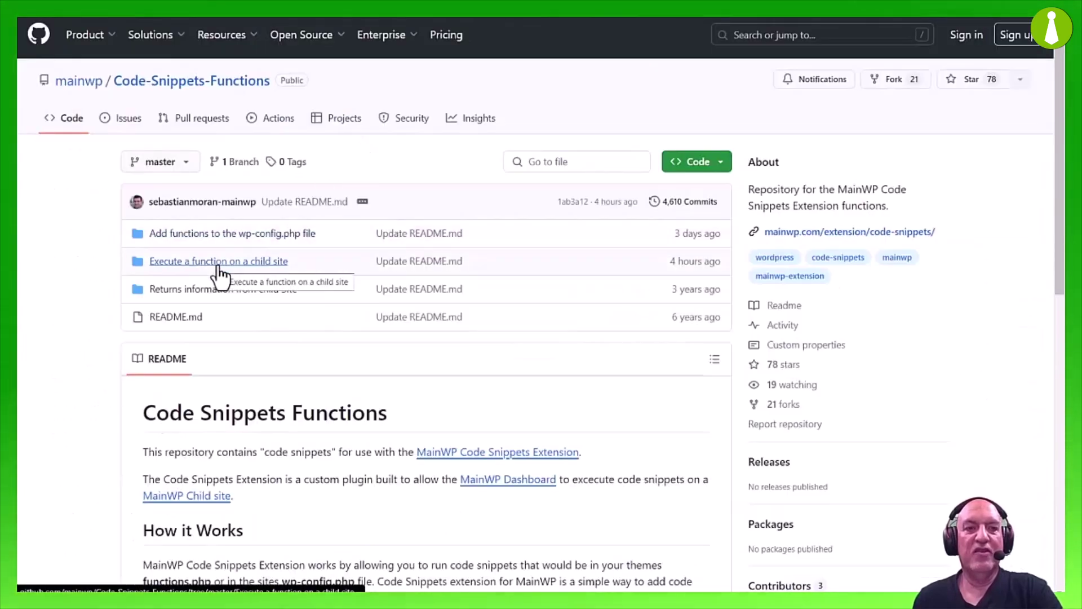
{"action": "key", "text": "alt+Right"}
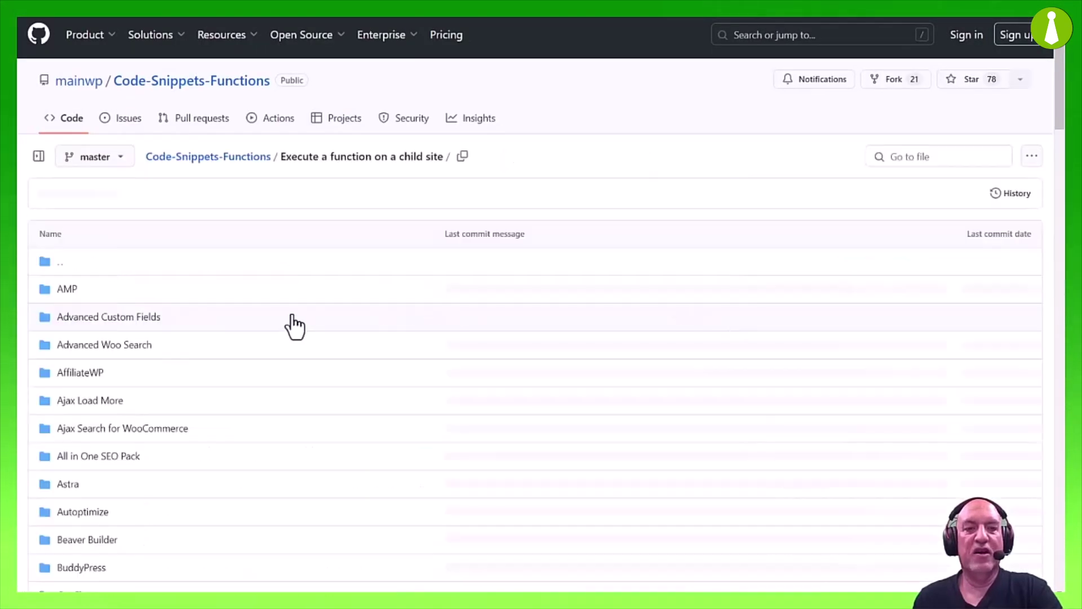
{"action": "scroll", "coordinate": [354, 363], "scroll_direction": "down", "scroll_amount": 3}
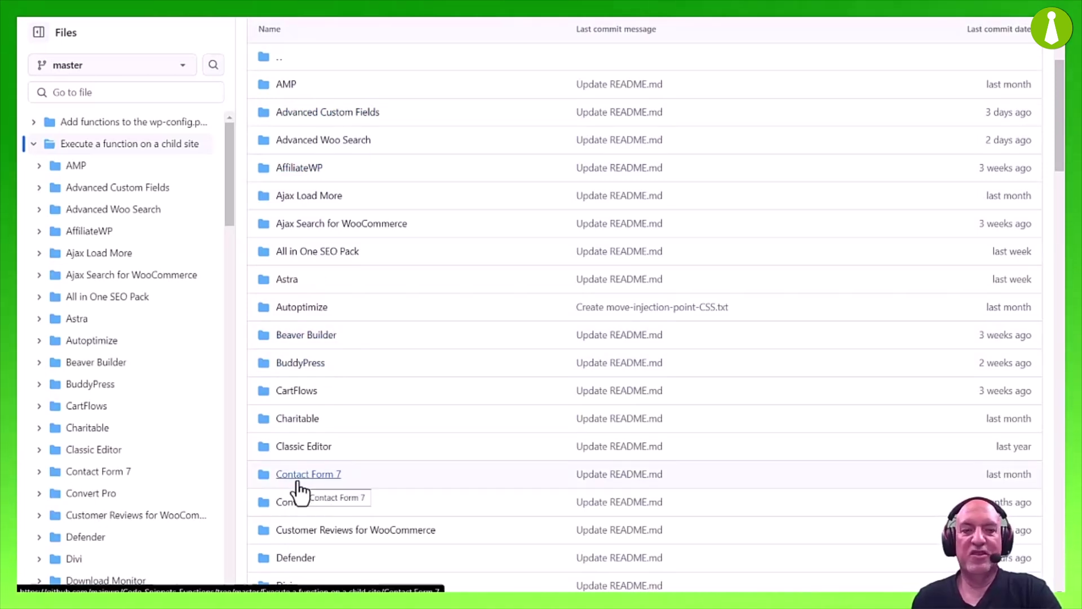
{"action": "scroll", "coordinate": [298, 487], "scroll_direction": "down", "scroll_amount": 5}
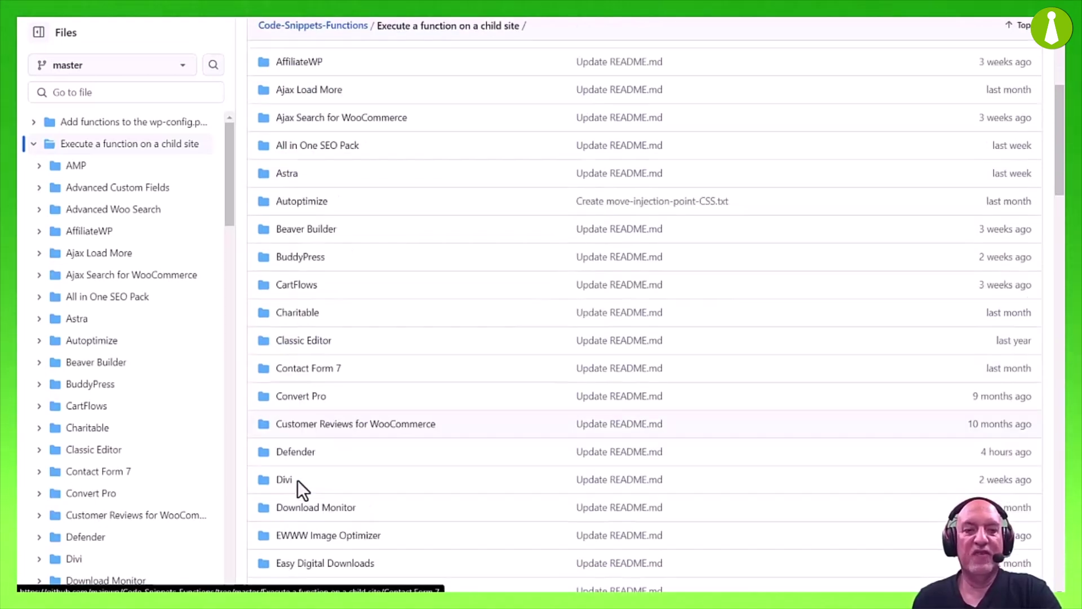
{"action": "scroll", "coordinate": [309, 572], "scroll_direction": "down", "scroll_amount": 3}
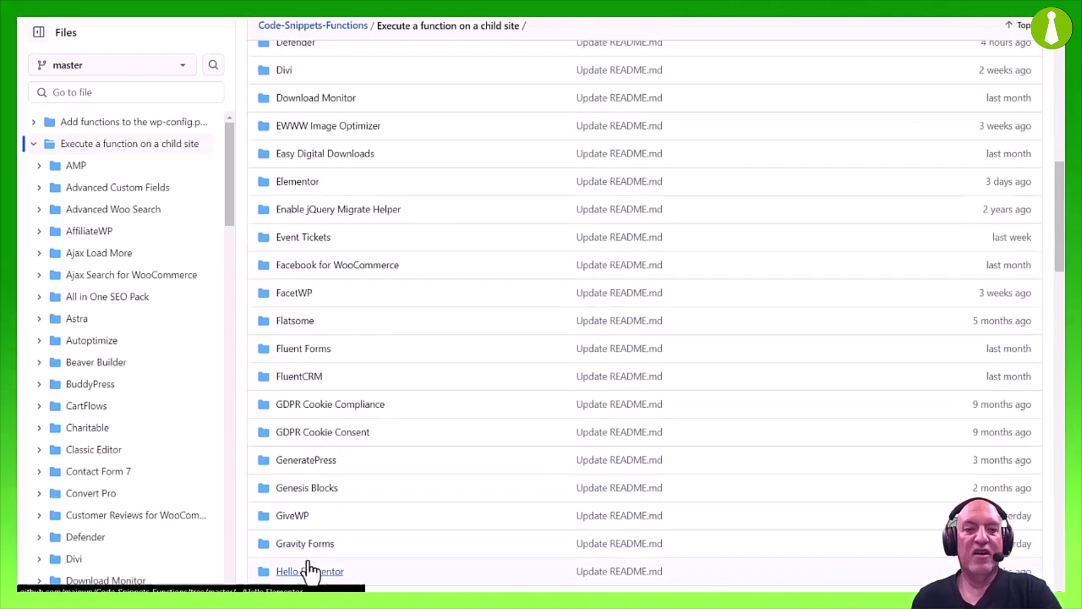
{"action": "scroll", "coordinate": [294, 529], "scroll_direction": "down", "scroll_amount": 3}
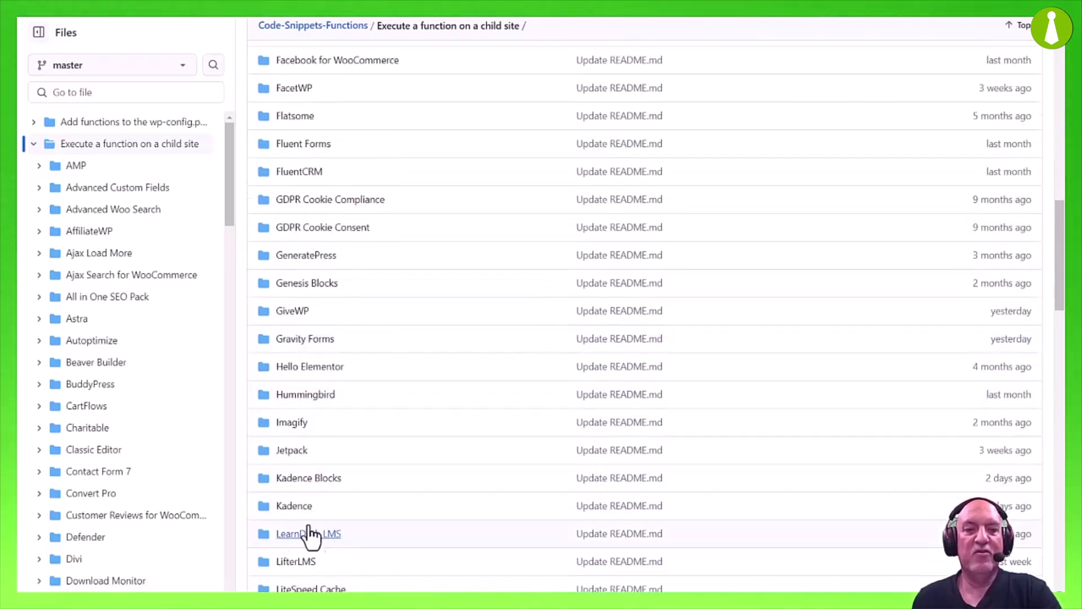
Open change-the-woocommerce-product-loop-title-tags.txt in the Kadence folder and examine its code.
{"action": "left_click", "coordinate": [285, 506]}
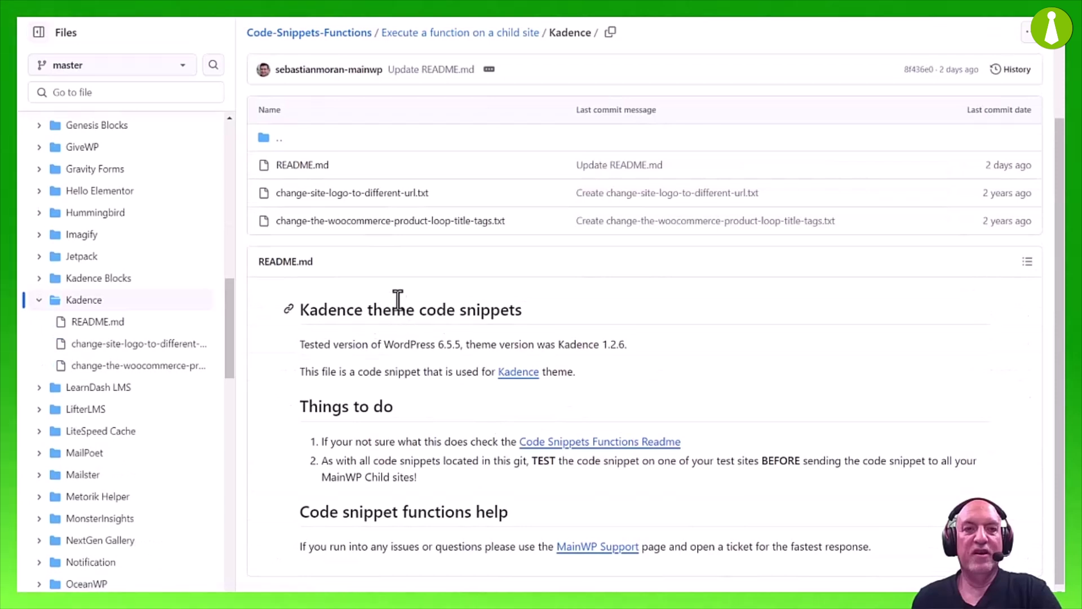
{"action": "left_click", "coordinate": [347, 225]}
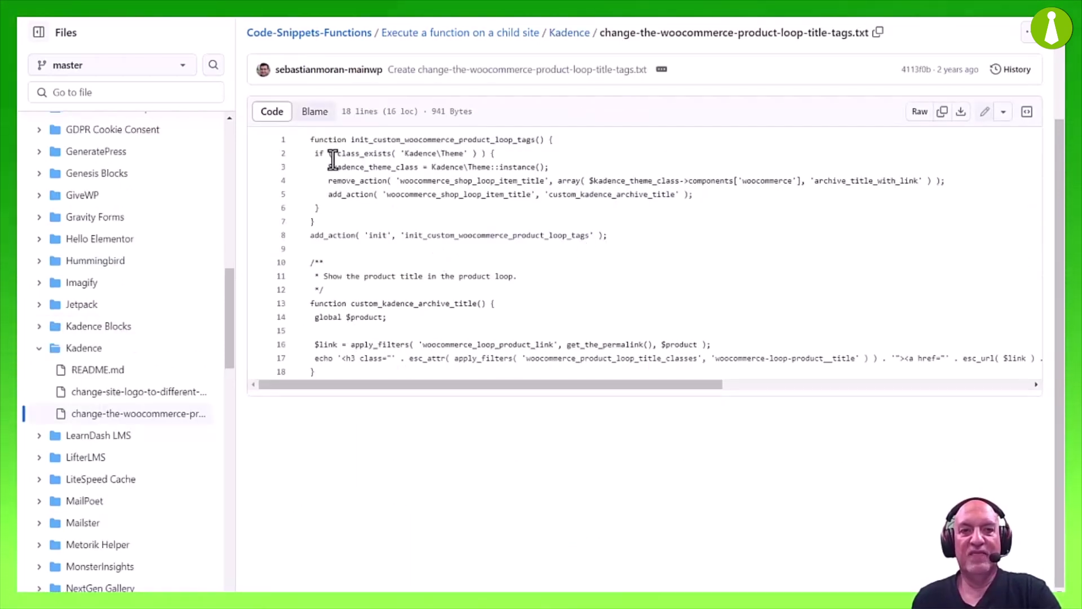
{"action": "left_click", "coordinate": [357, 370]}
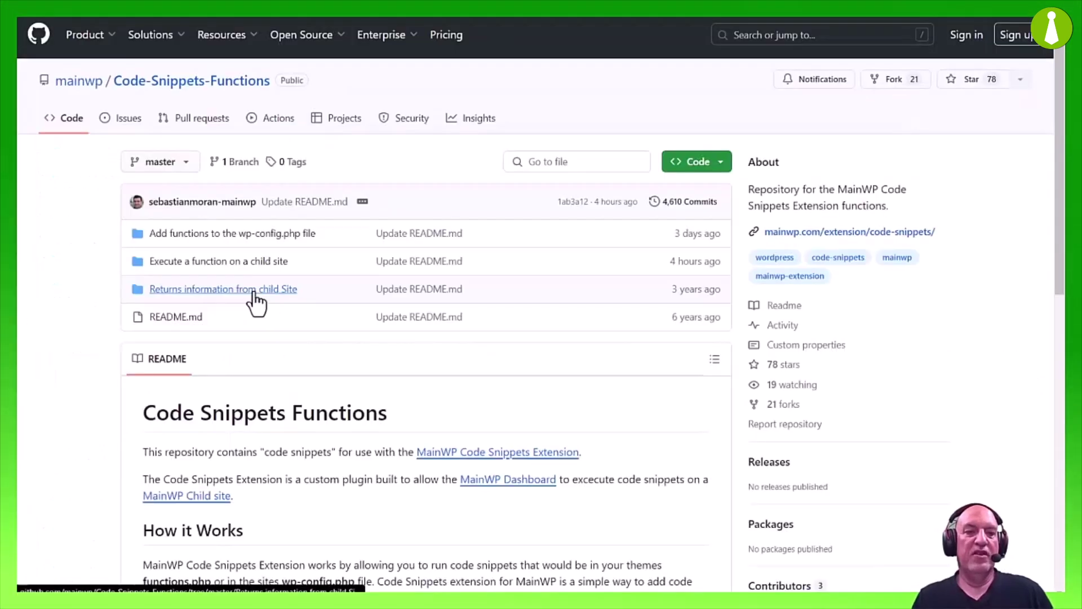
Open the Gutenberg folder inside "Returns information from child Site" to view its snippet files.
{"action": "left_click", "coordinate": [257, 291]}
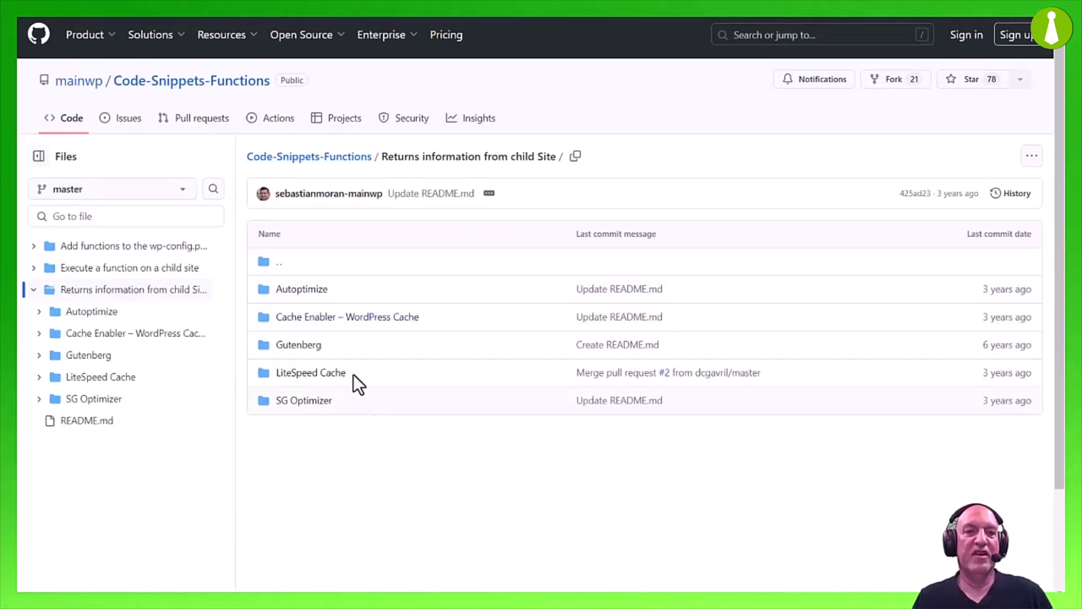
{"action": "left_click", "coordinate": [298, 345]}
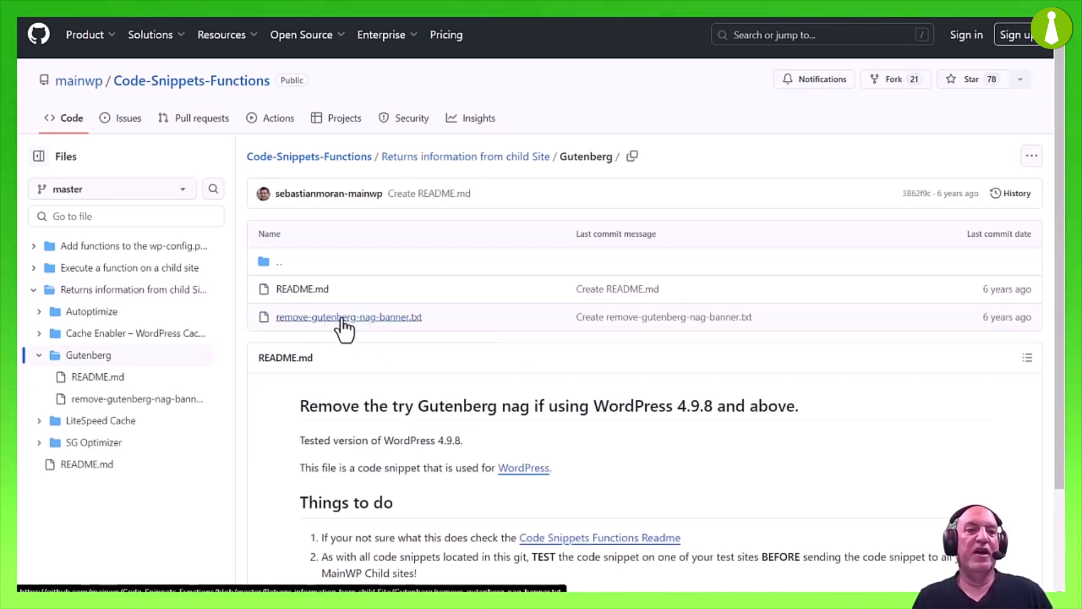
Return to the root of the Code-Snippets-Functions repository.
{"action": "left_click", "coordinate": [67, 119]}
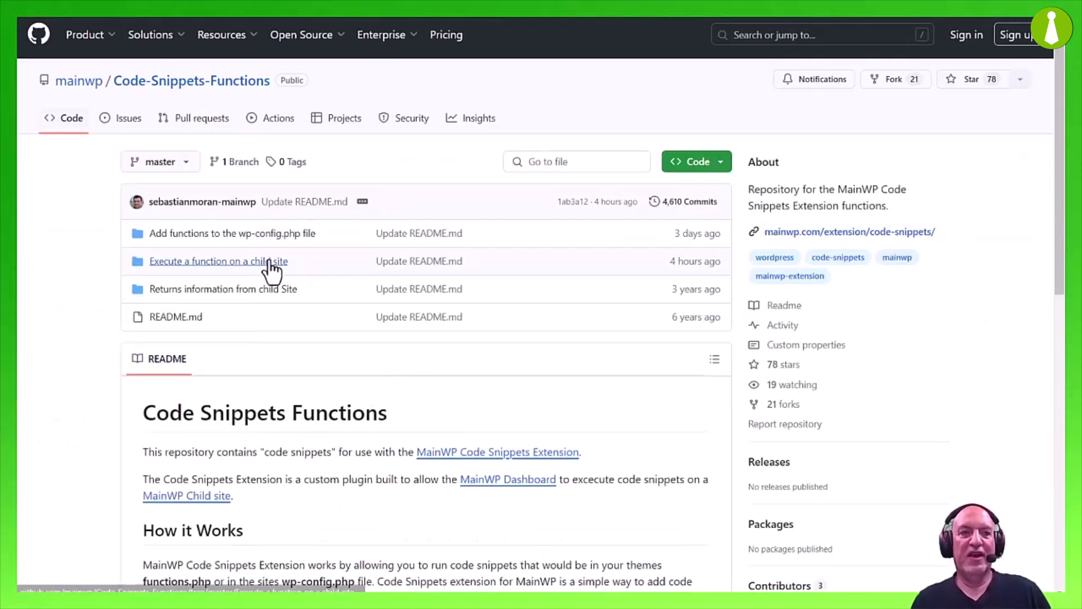
{"action": "mouse_move", "coordinate": [79, 85]}
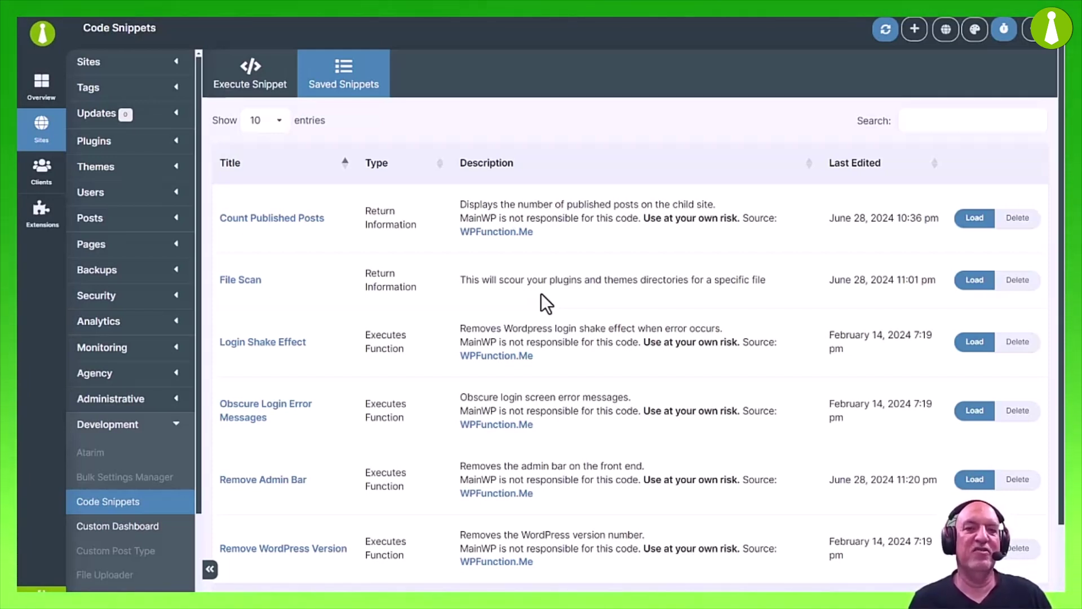
Load the saved File Scan snippet in MainWP and set the first file name in both in_array checks to nothing.php.
{"action": "left_click", "coordinate": [974, 280]}
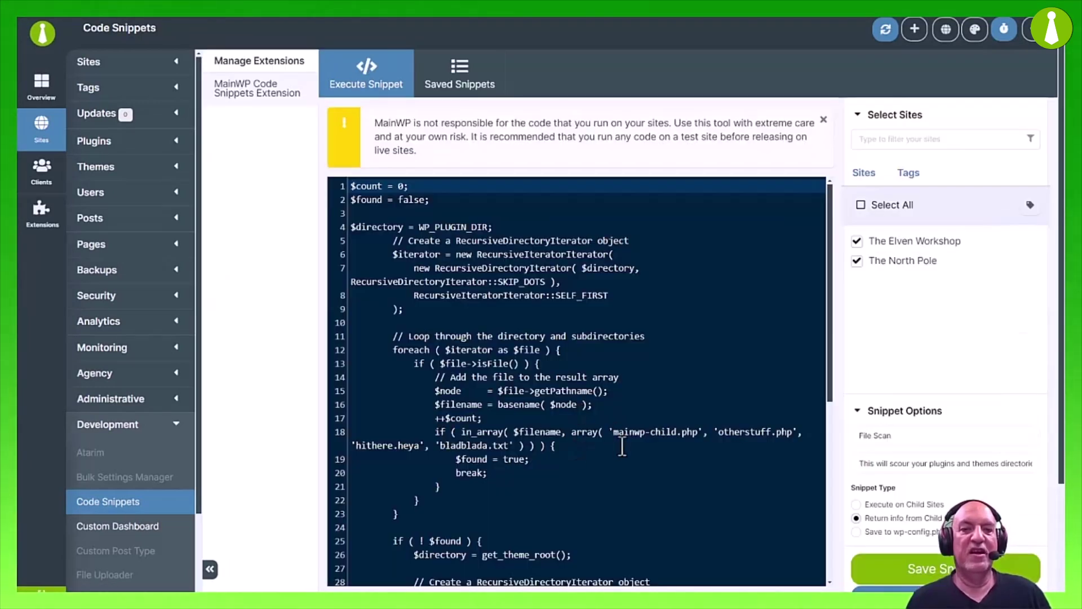
{"action": "left_click", "coordinate": [615, 434]}
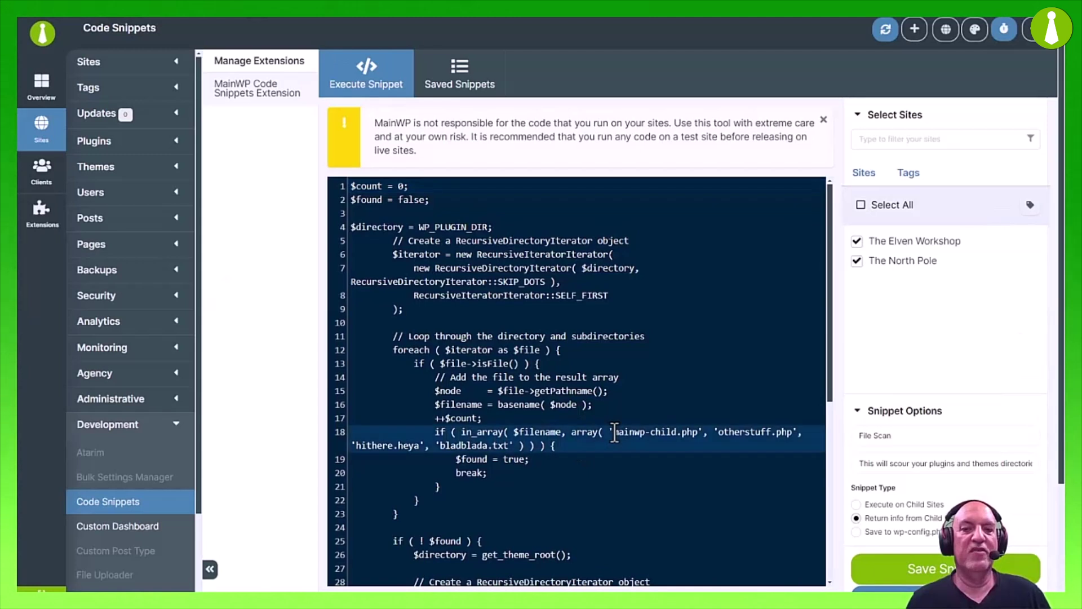
{"action": "left_click_drag", "start_coordinate": [614, 436], "coordinate": [695, 435]}
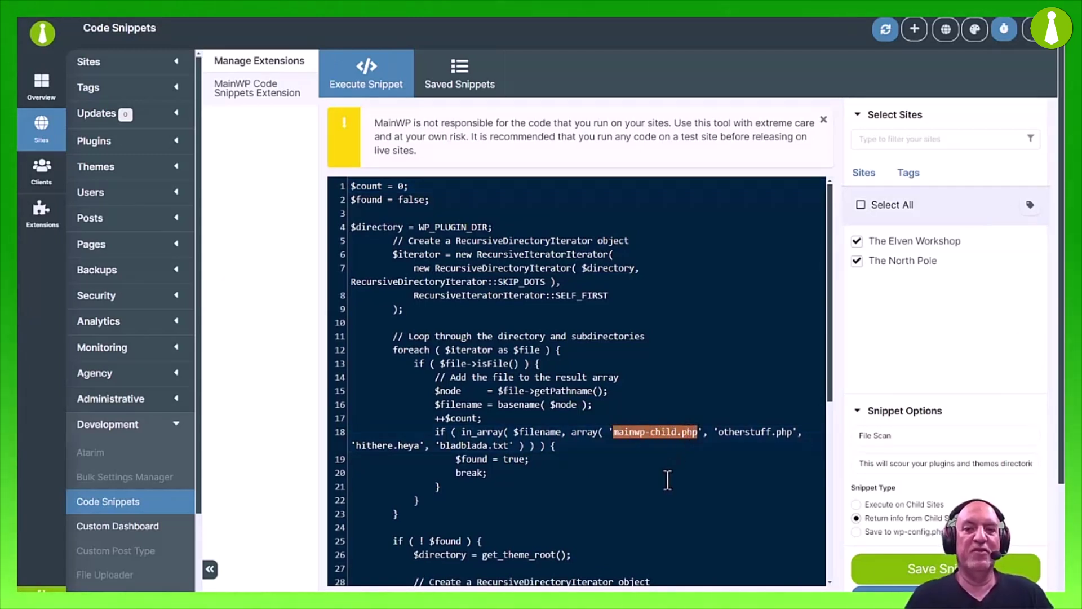
{"action": "type", "text": "nothing"}
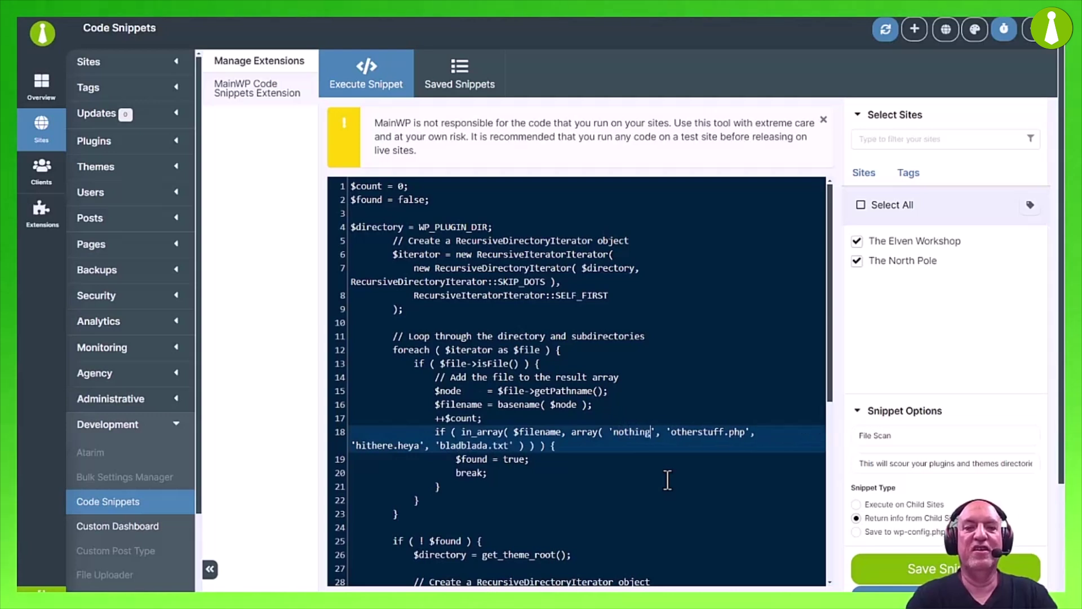
{"action": "type", "text": ".php"}
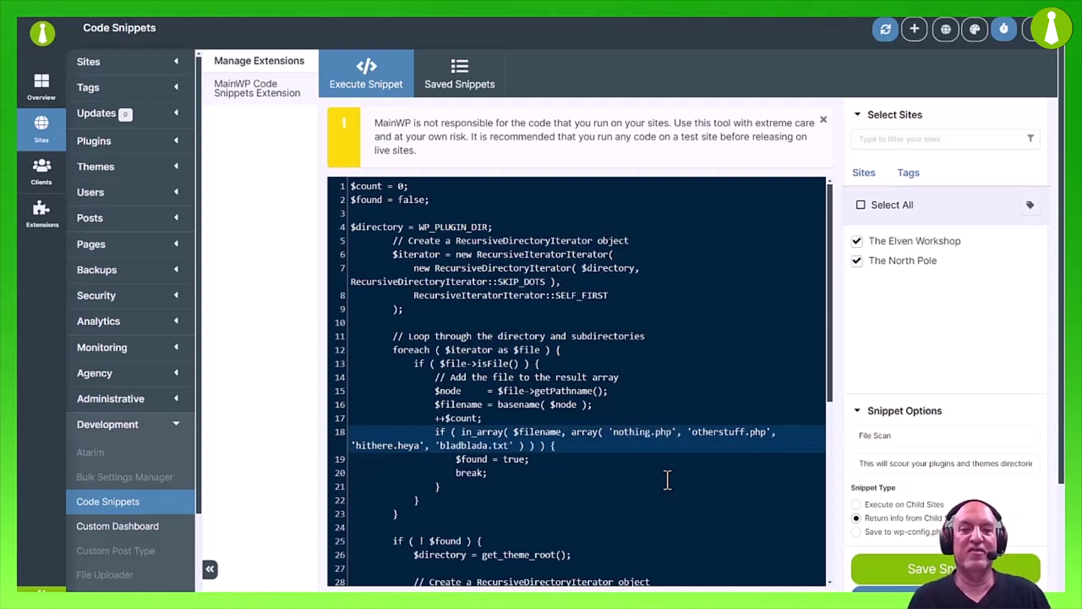
{"action": "scroll", "coordinate": [654, 485], "scroll_direction": "down", "scroll_amount": 5}
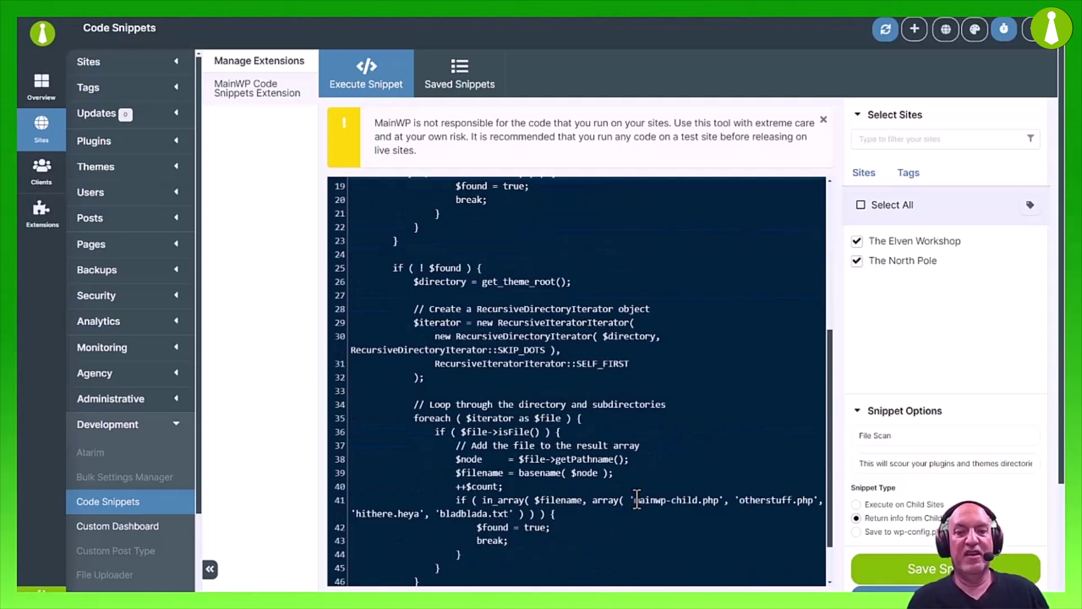
{"action": "left_click_drag", "start_coordinate": [633, 503], "coordinate": [711, 507]}
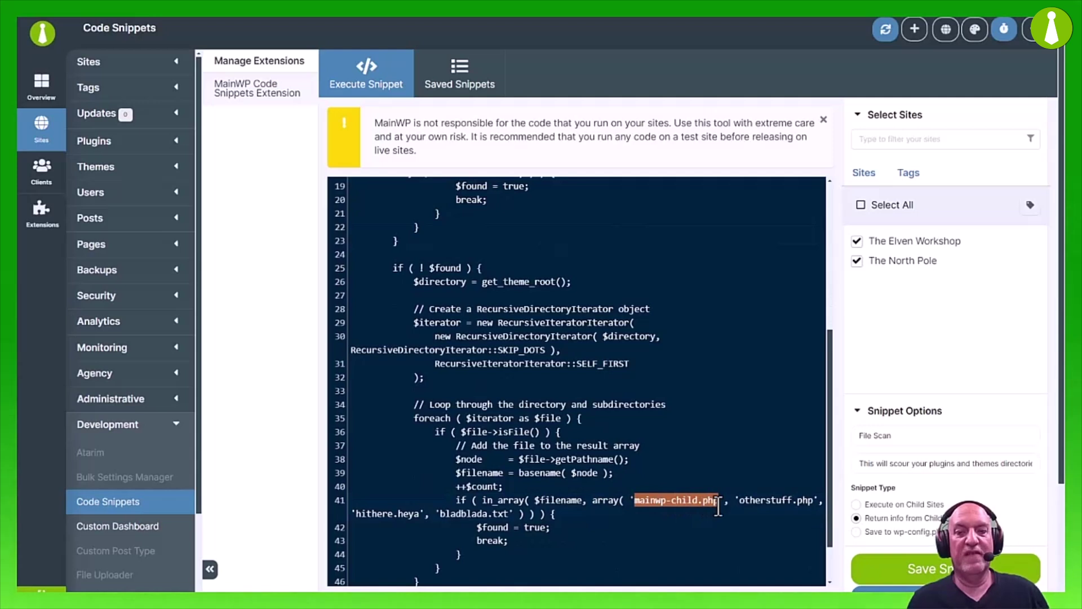
{"action": "type", "text": "nothing.php"}
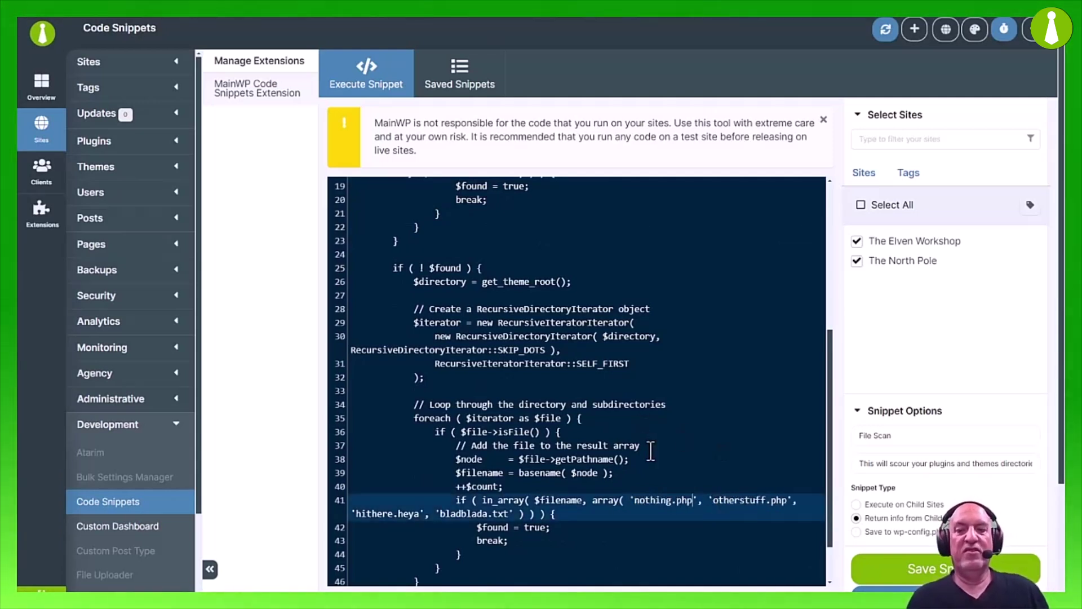
Save the File Scan snippet and execute it on The Elven Workshop and The North Pole, confirming the execution.
{"action": "scroll", "coordinate": [660, 458], "scroll_direction": "down", "scroll_amount": 1}
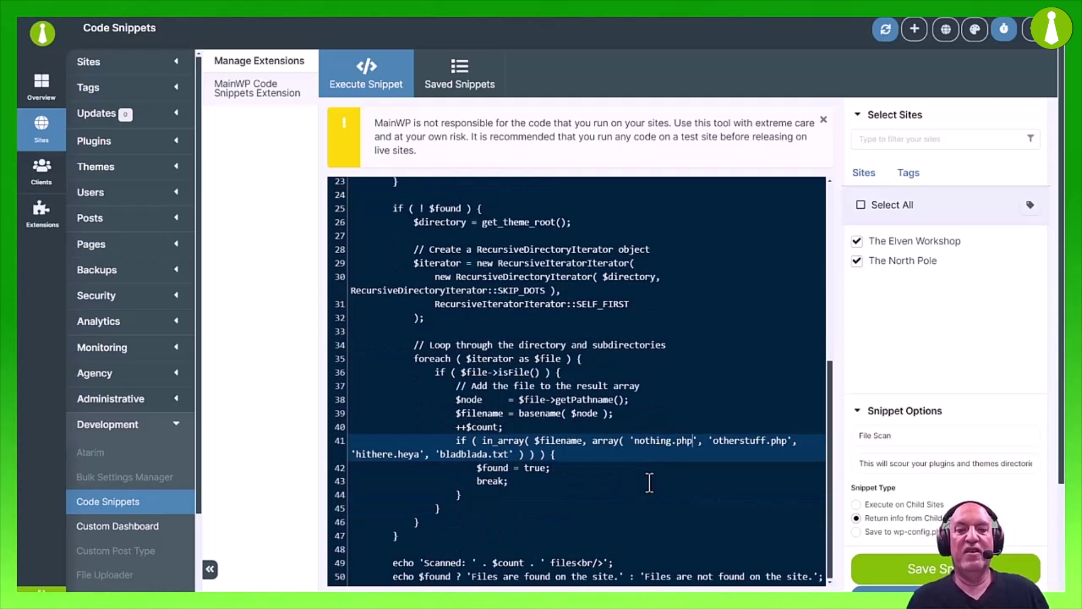
{"action": "scroll", "coordinate": [1005, 432], "scroll_direction": "down", "scroll_amount": 2}
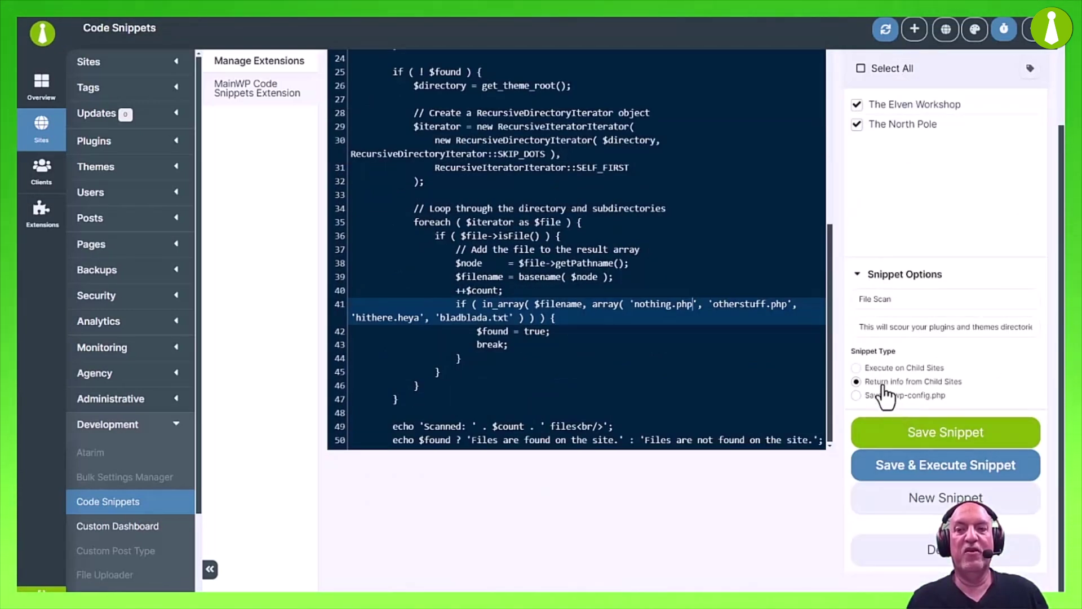
{"action": "scroll", "coordinate": [652, 164], "scroll_direction": "up", "scroll_amount": 1}
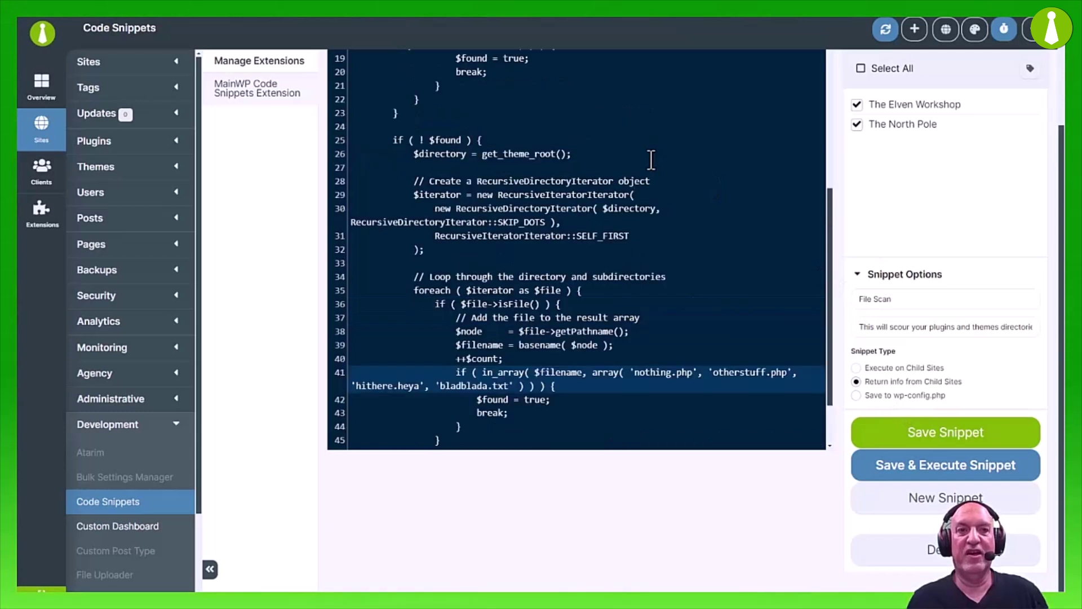
{"action": "left_click", "coordinate": [933, 466]}
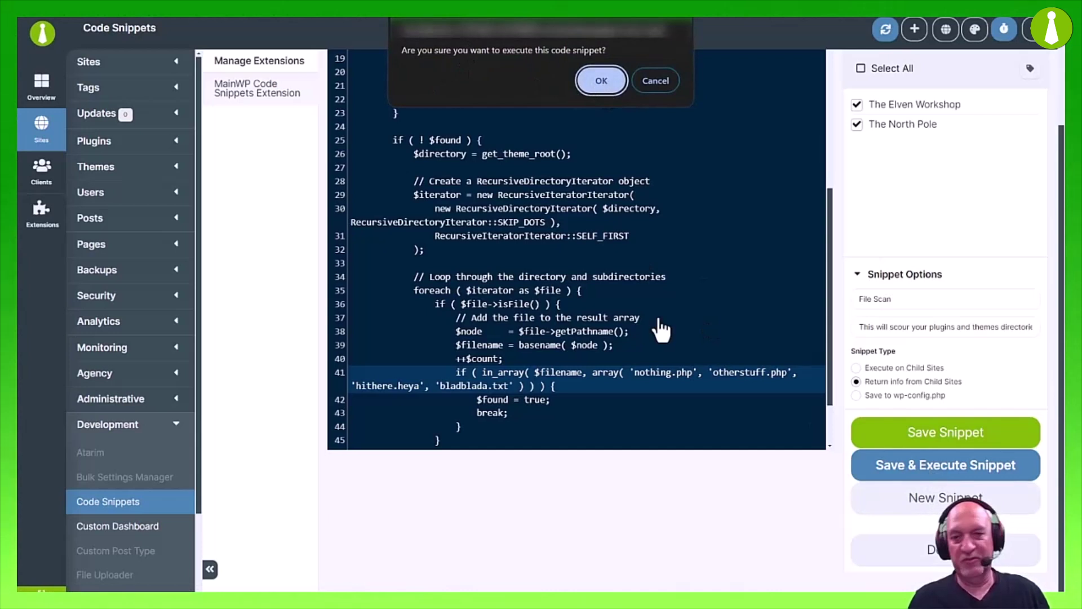
{"action": "left_click", "coordinate": [596, 85]}
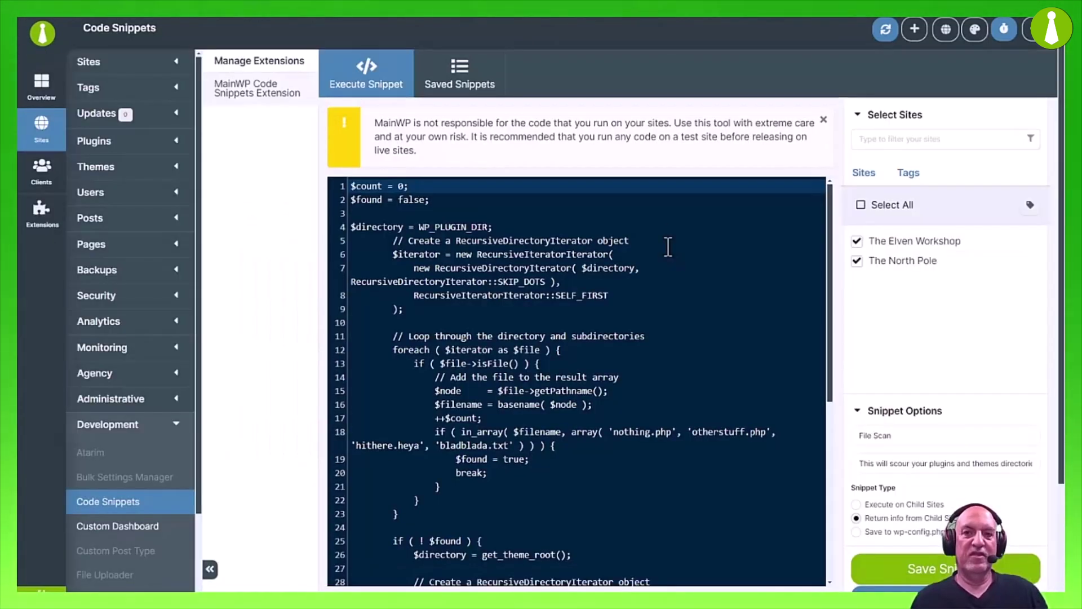
Set the first file name in both in_array checks of the File Scan snippet to mainwp-child.php.
{"action": "scroll", "coordinate": [598, 290], "scroll_direction": "down", "scroll_amount": 2}
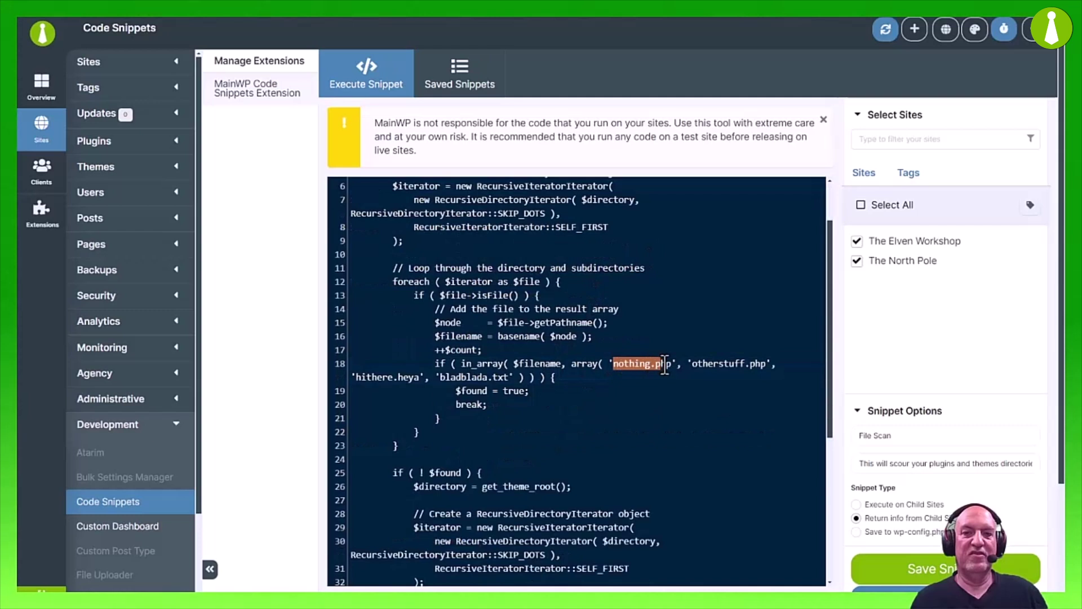
{"action": "type", "text": "mainwp-"}
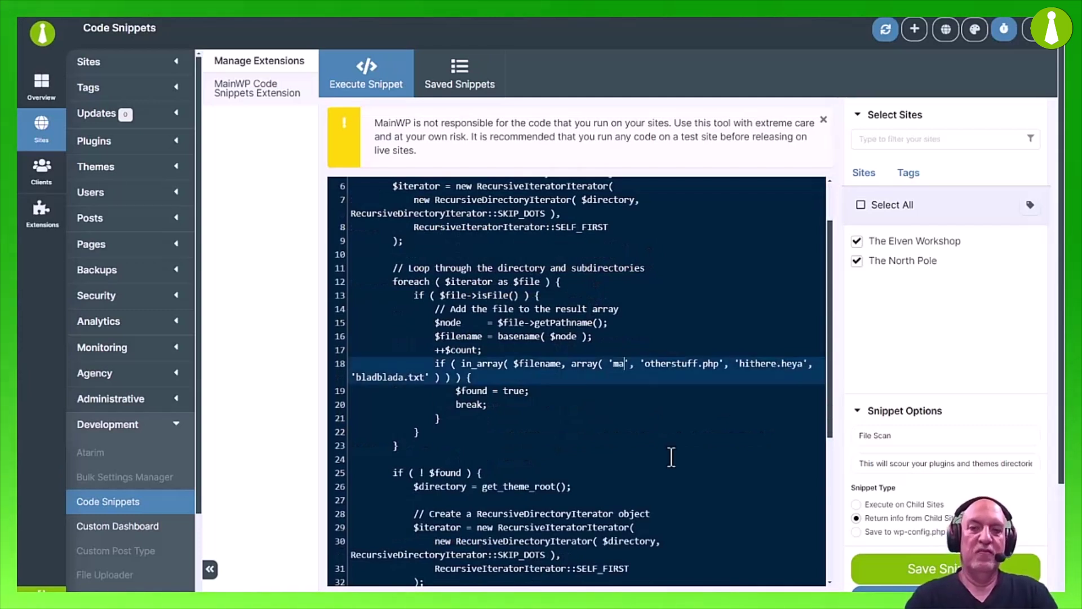
{"action": "type", "text": "child.php"}
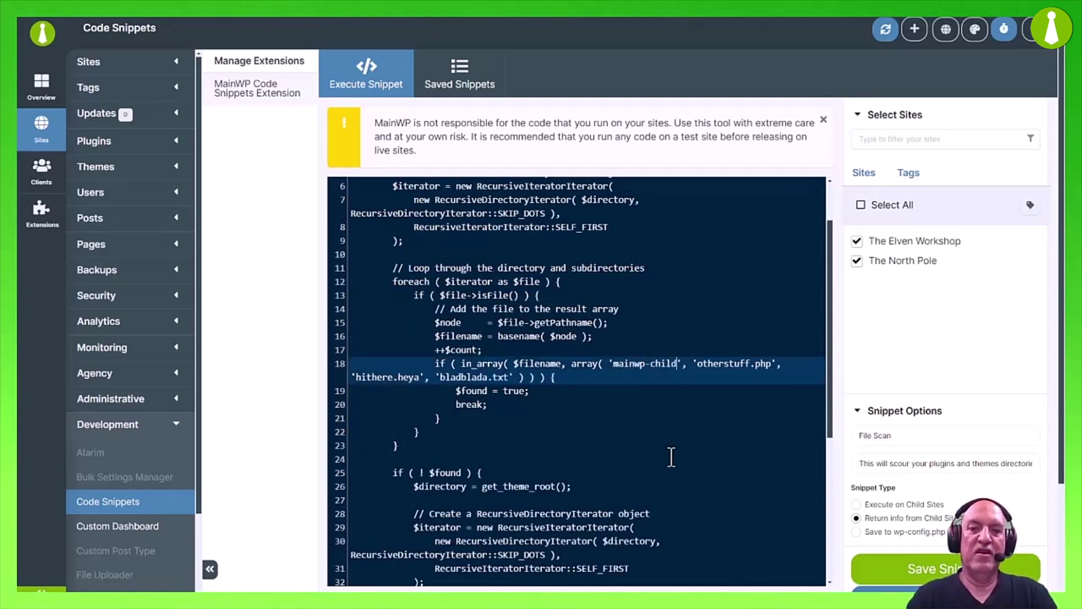
{"action": "scroll", "coordinate": [665, 468], "scroll_direction": "down", "scroll_amount": 4}
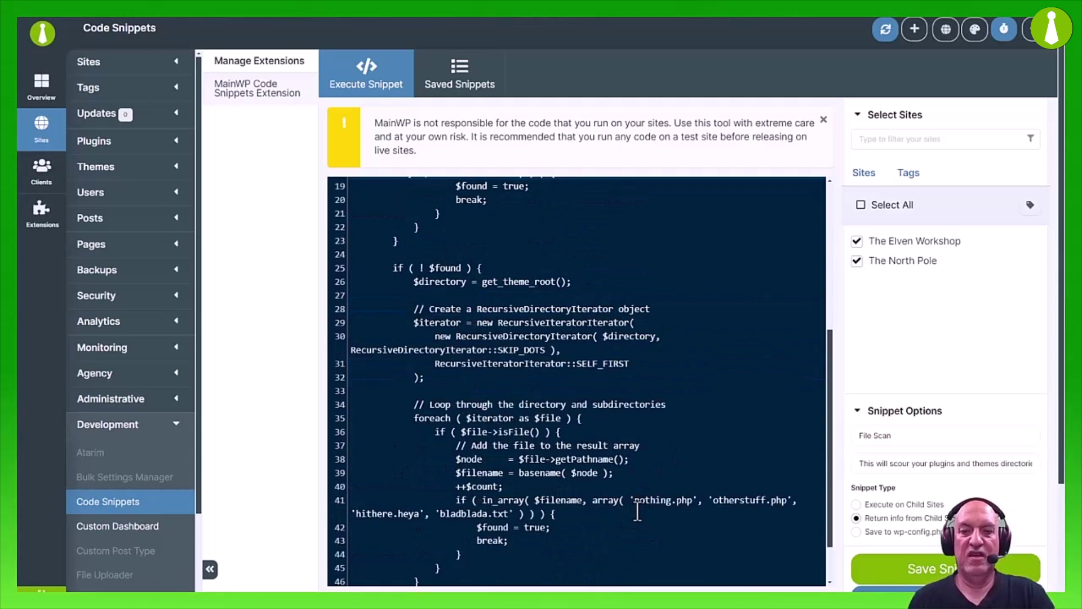
{"action": "left_click_drag", "start_coordinate": [632, 500], "coordinate": [689, 500]}
{"action": "type", "text": "mainwp-child.php"}
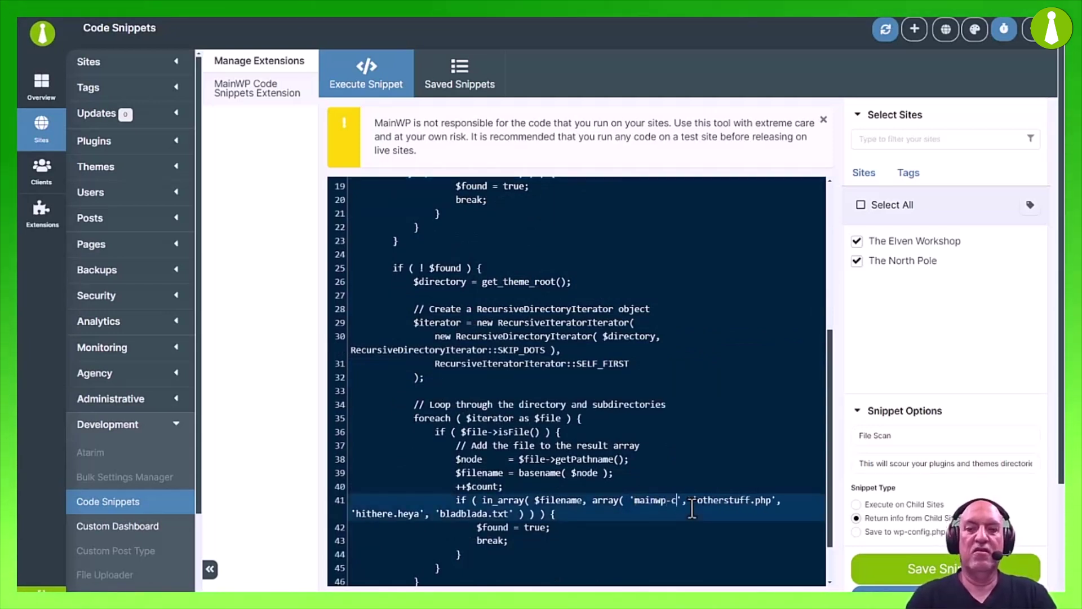
Save and execute the edited File Scan snippet on both child sites, and close the results console.
{"action": "scroll", "coordinate": [692, 507], "scroll_direction": "down", "scroll_amount": 5}
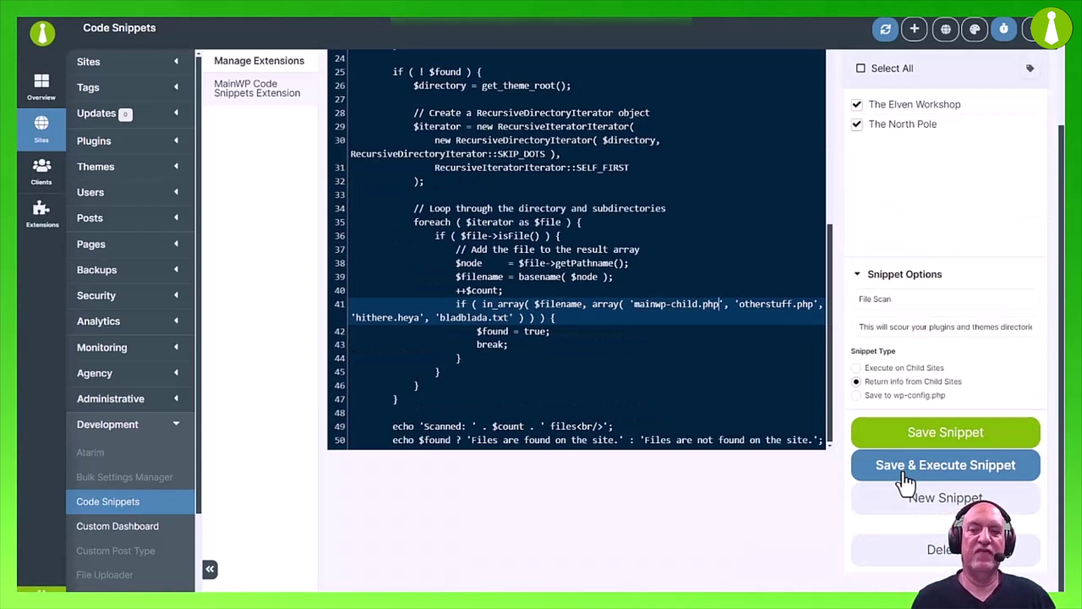
{"action": "left_click", "coordinate": [905, 482]}
{"action": "left_click", "coordinate": [590, 79]}
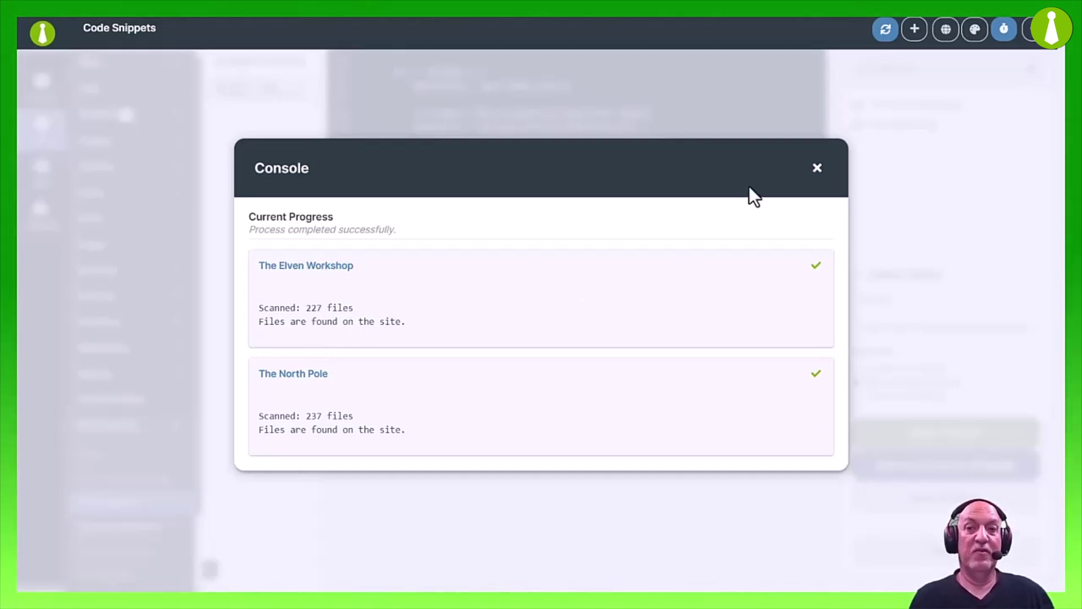
{"action": "left_click", "coordinate": [817, 169]}
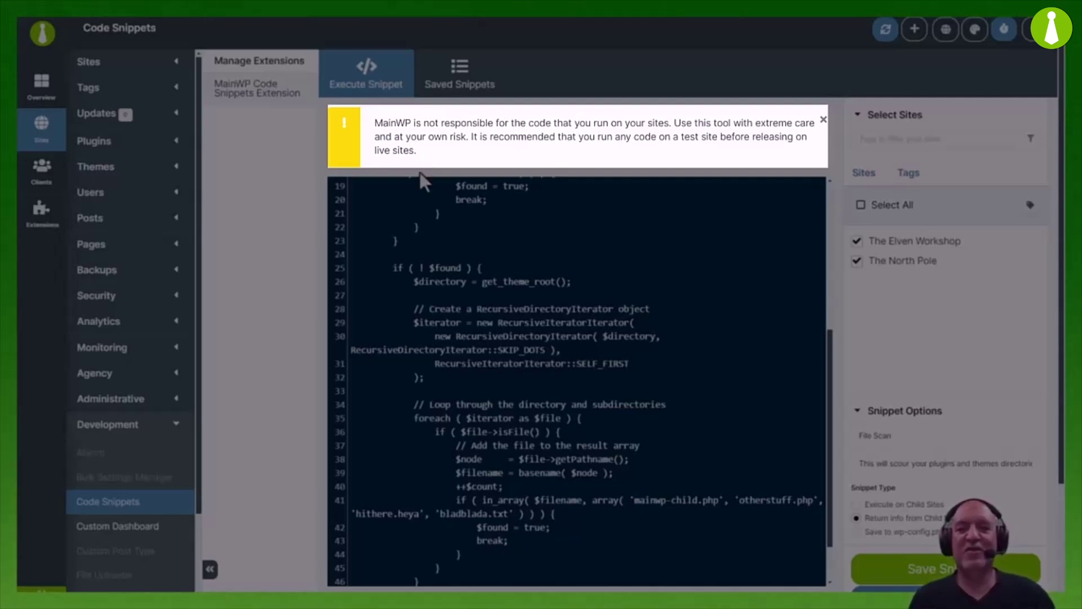
{"action": "scroll", "coordinate": [486, 290], "scroll_direction": "down", "scroll_amount": 2}
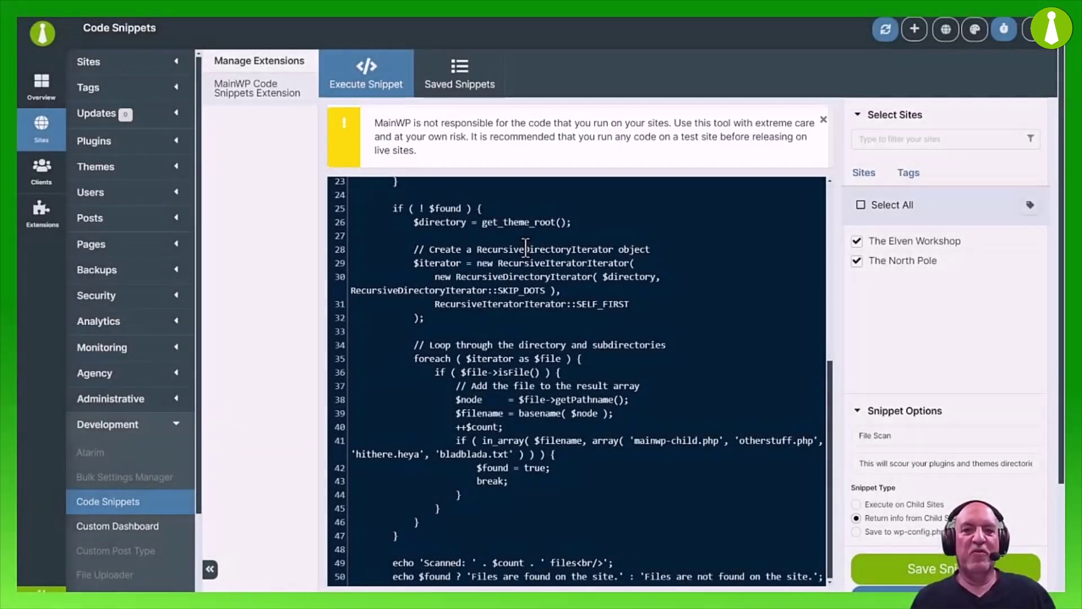
{"action": "scroll", "coordinate": [574, 312], "scroll_direction": "up", "scroll_amount": 4}
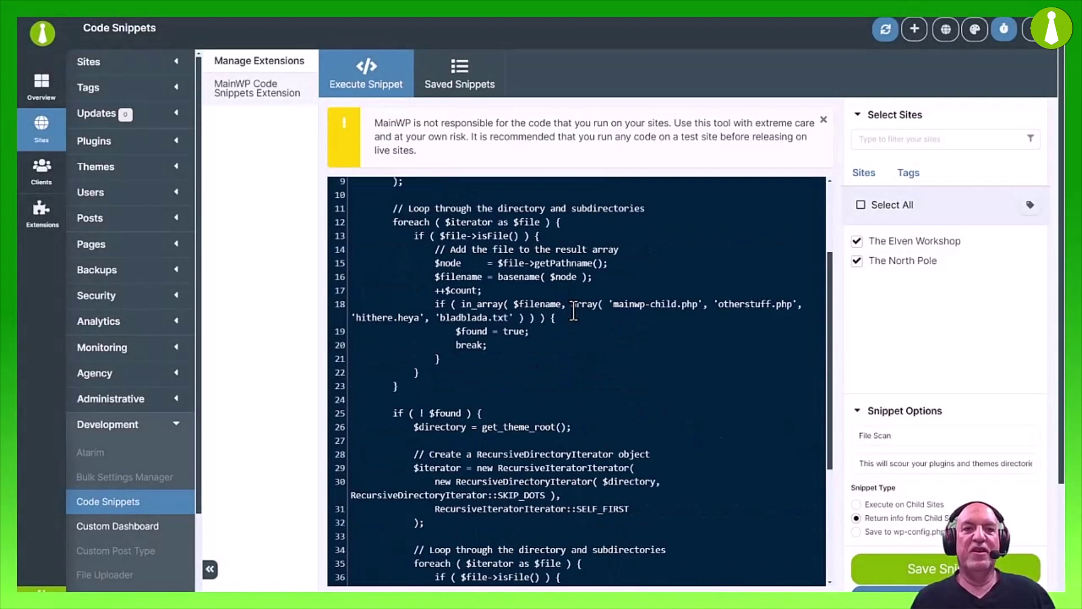
{"action": "scroll", "coordinate": [574, 304], "scroll_direction": "up", "scroll_amount": 3}
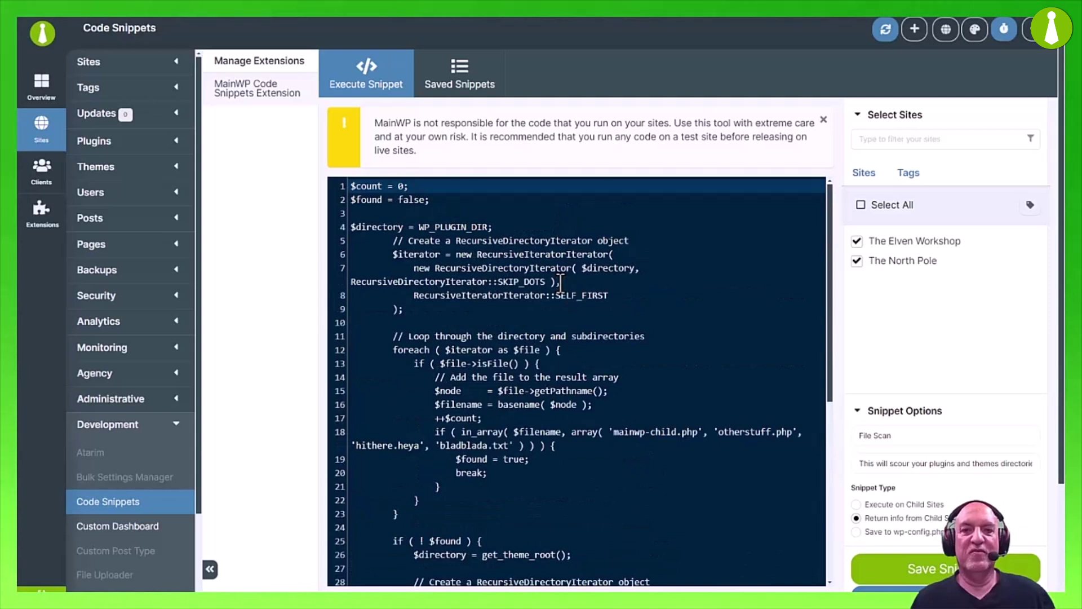
{"action": "left_click", "coordinate": [523, 282]}
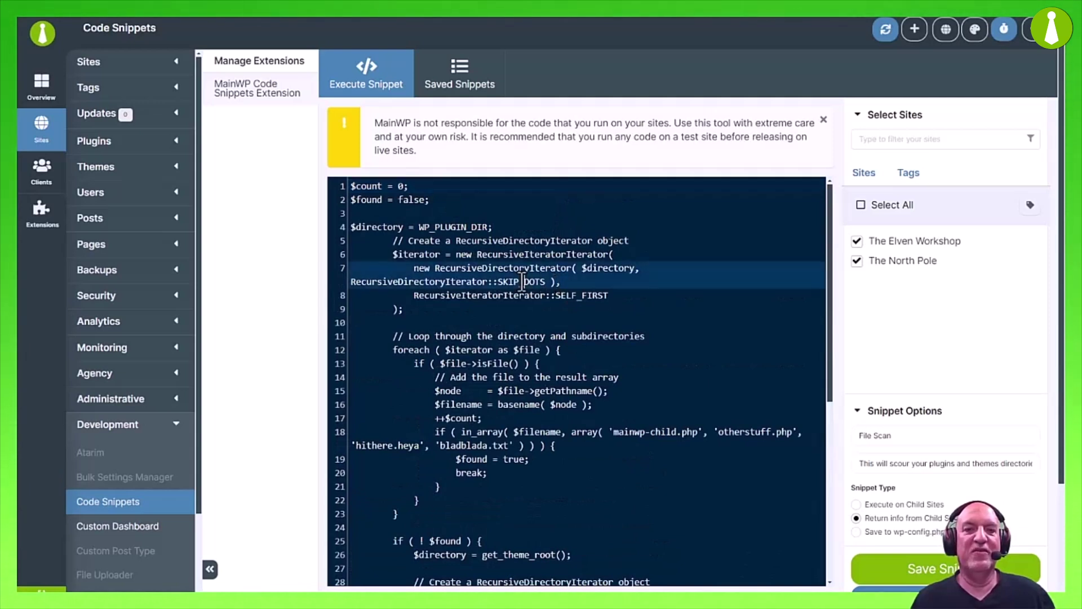